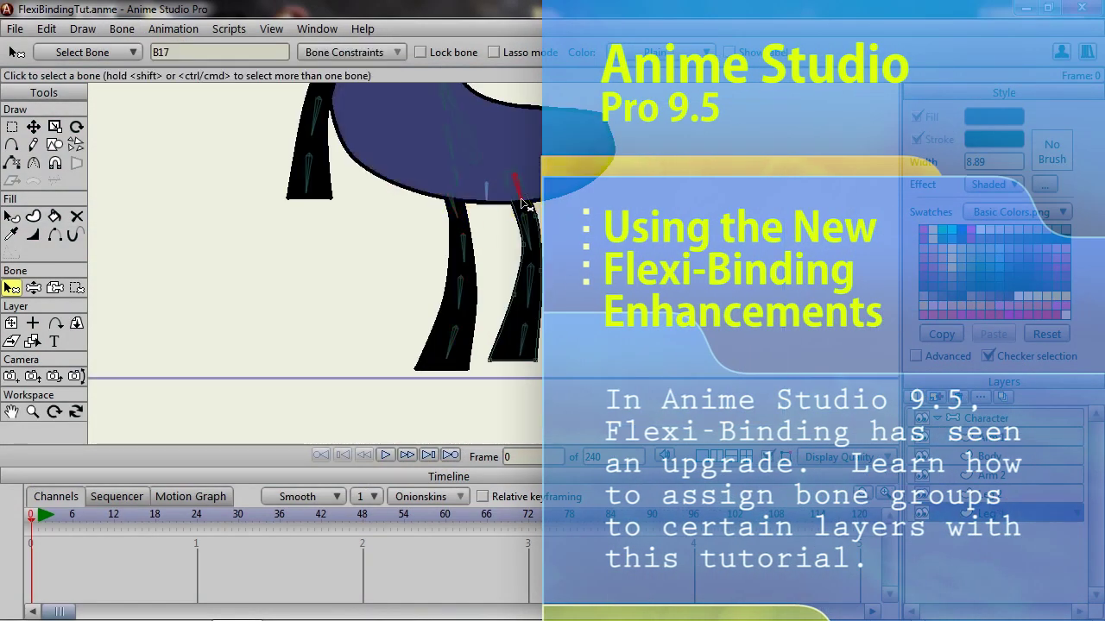
Preview the intro by posing the front leg and head bones across frames
left_click(520, 203)
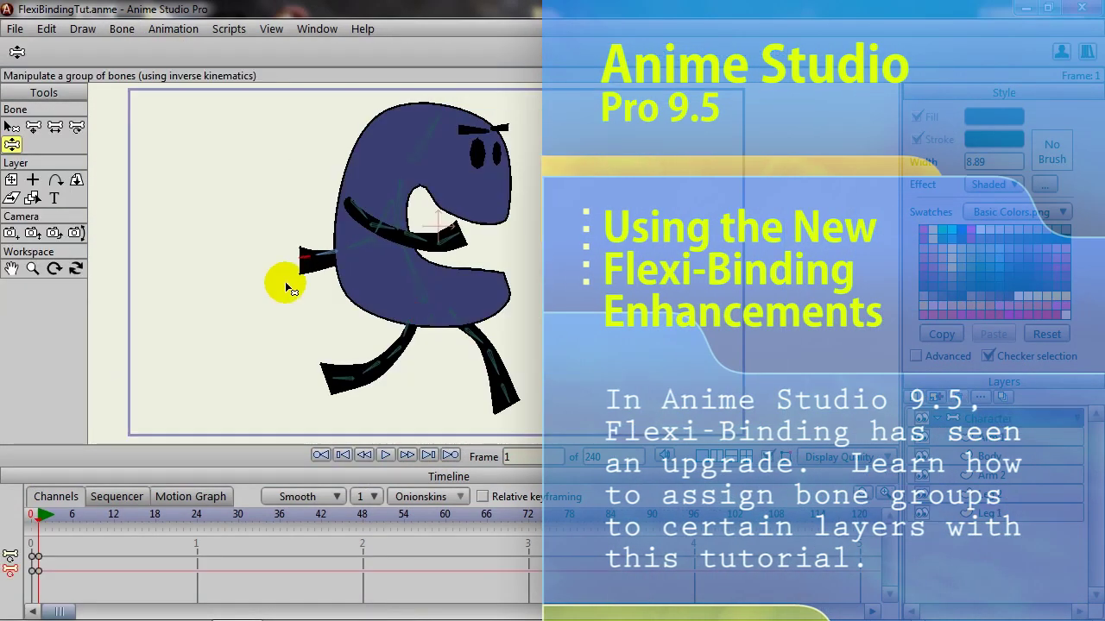
mouse_move(431, 121)
left_mouse_down()
mouse_move(444, 99)
mouse_move(425, 140)
left_mouse_up()
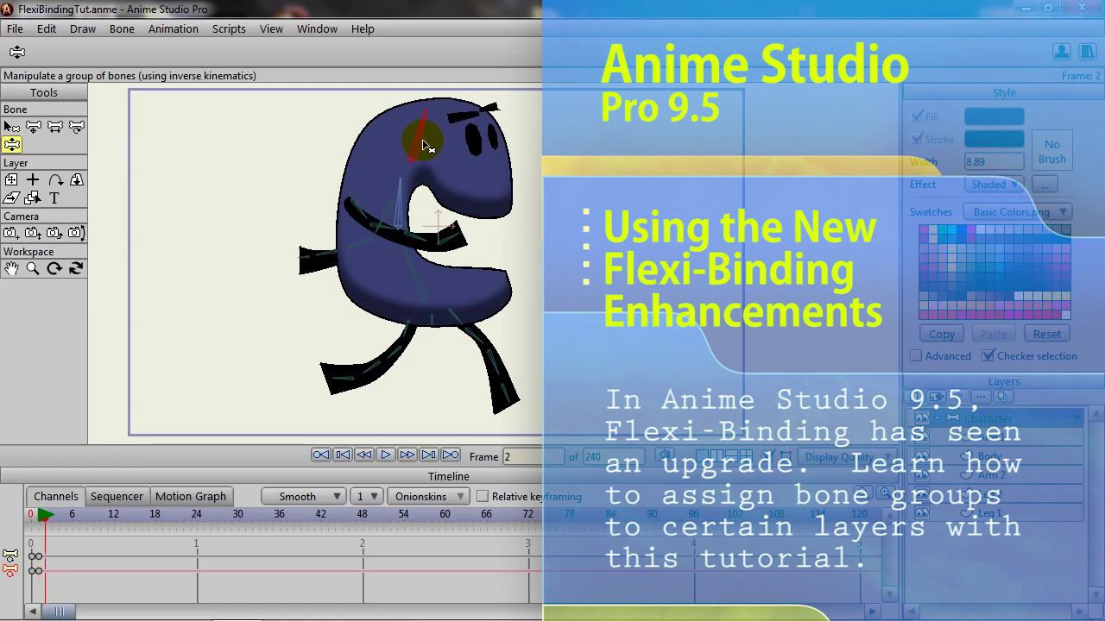
left_click_drag(430, 145, 442, 136)
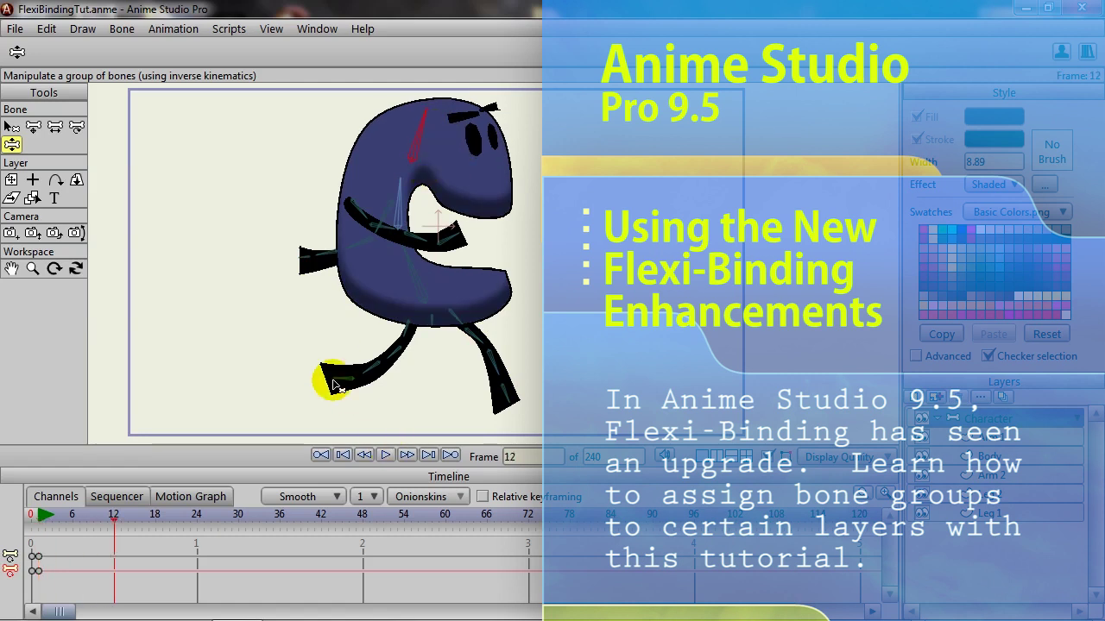
left_click_drag(328, 380, 489, 408)
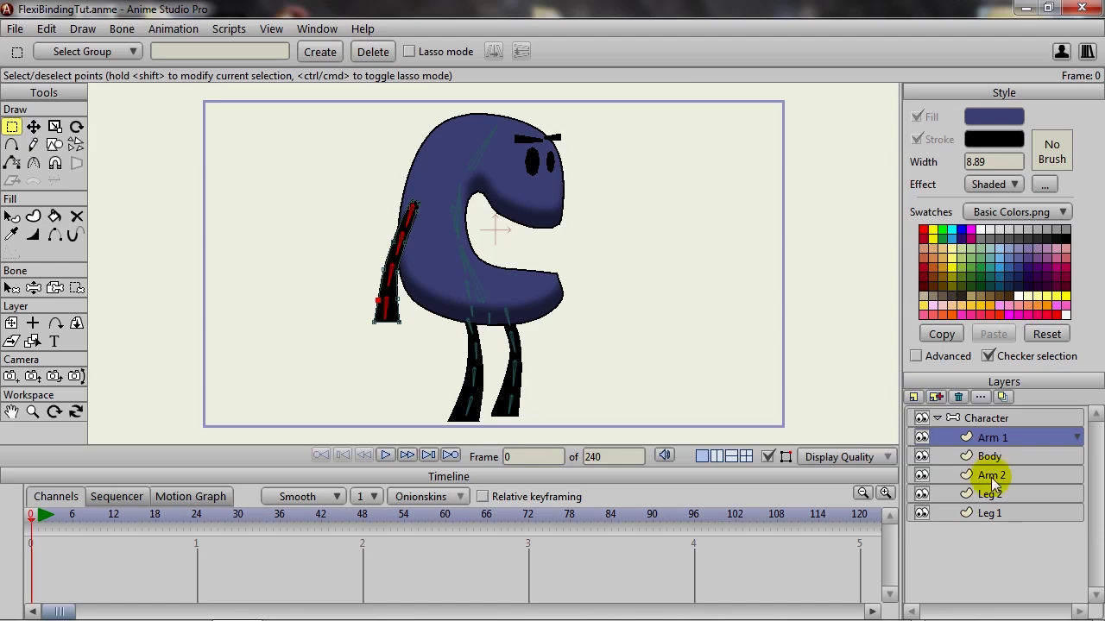
Select the Character bone layer and switch to the Manipulate Bones tool
left_click(985, 418)
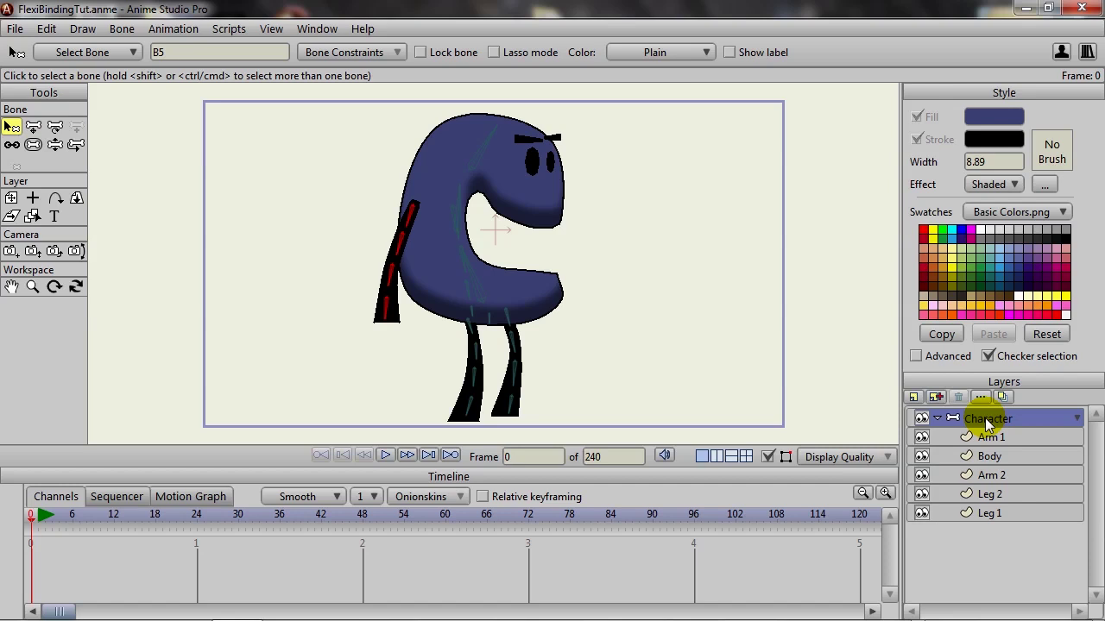
left_click(61, 150)
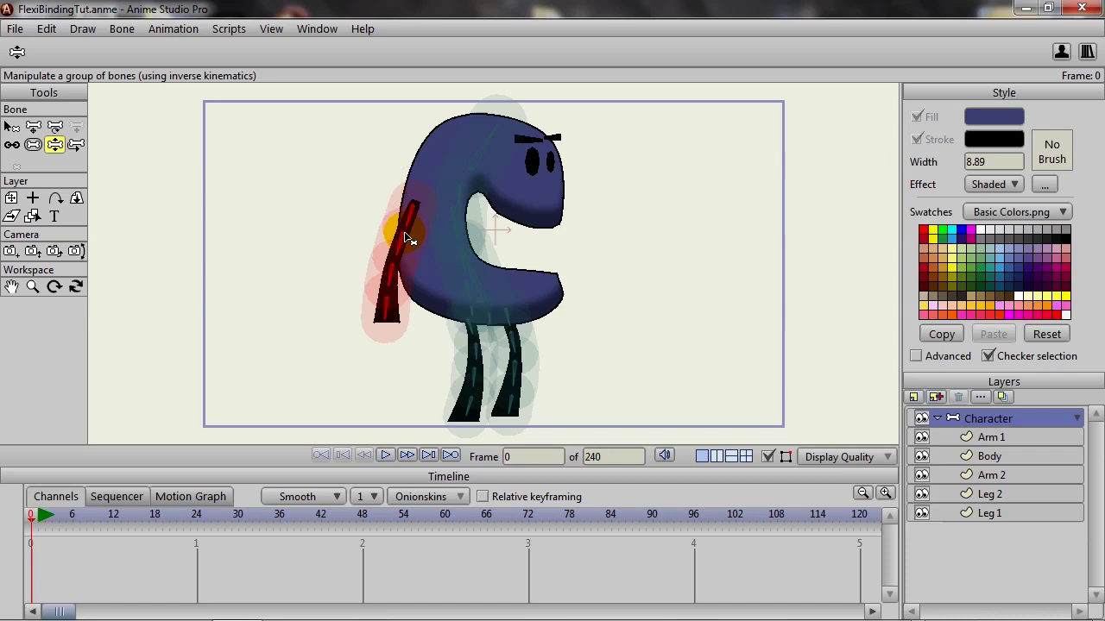
Drag the left arm bone down toward the legs, then swing it out to the left
left_click_drag(408, 240, 402, 312)
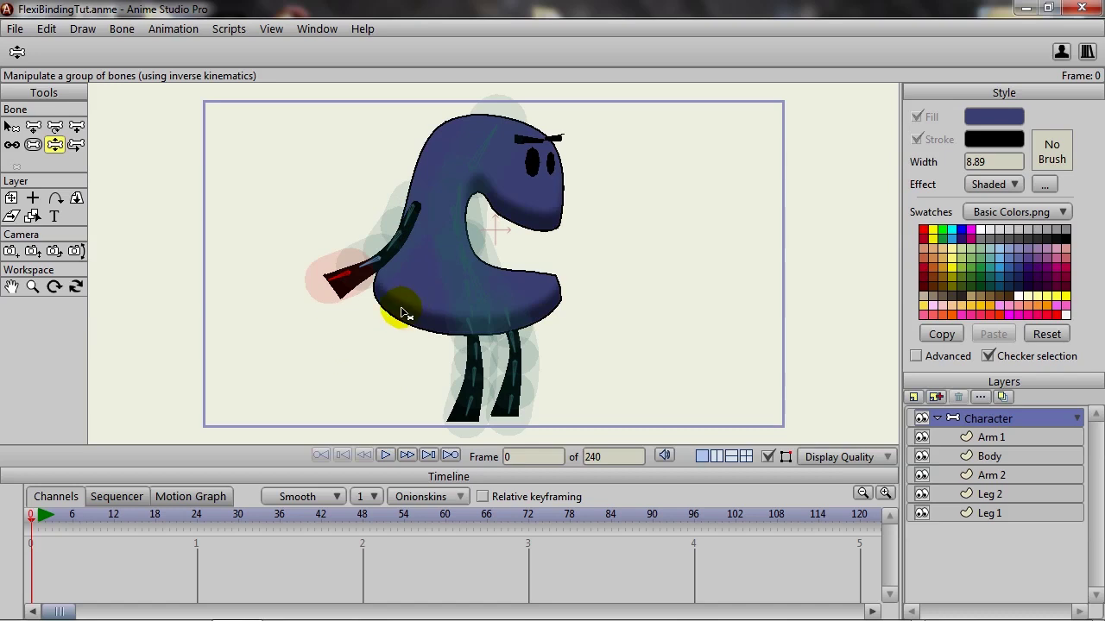
left_click_drag(402, 312, 390, 276)
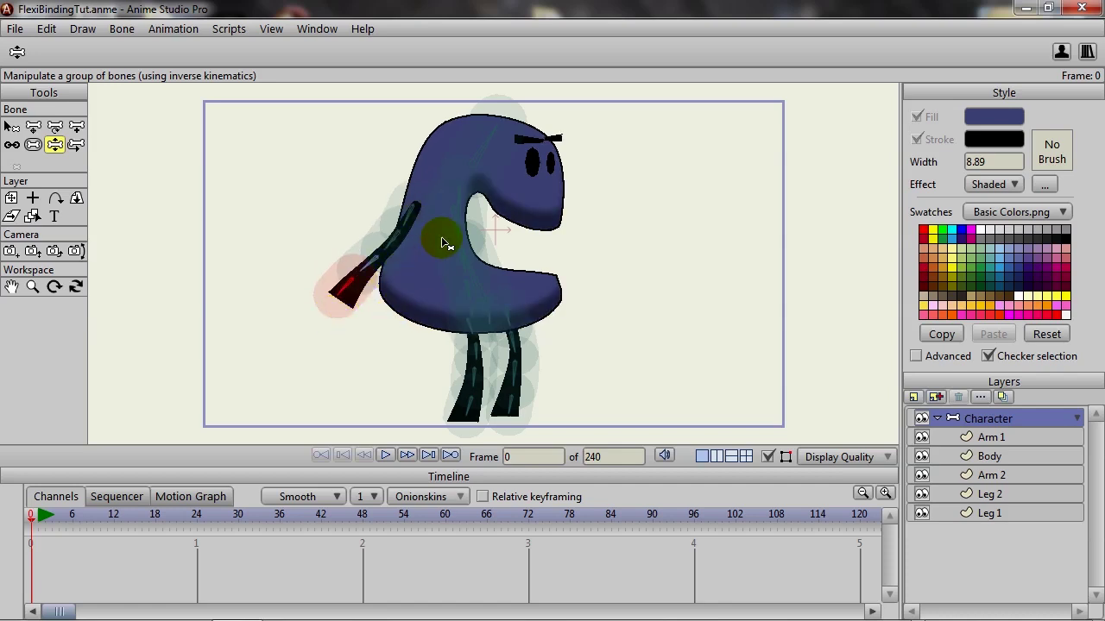
Test-tilt and raise the head bone, then undo the arm and head posing with Ctrl+Z
left_click(499, 159)
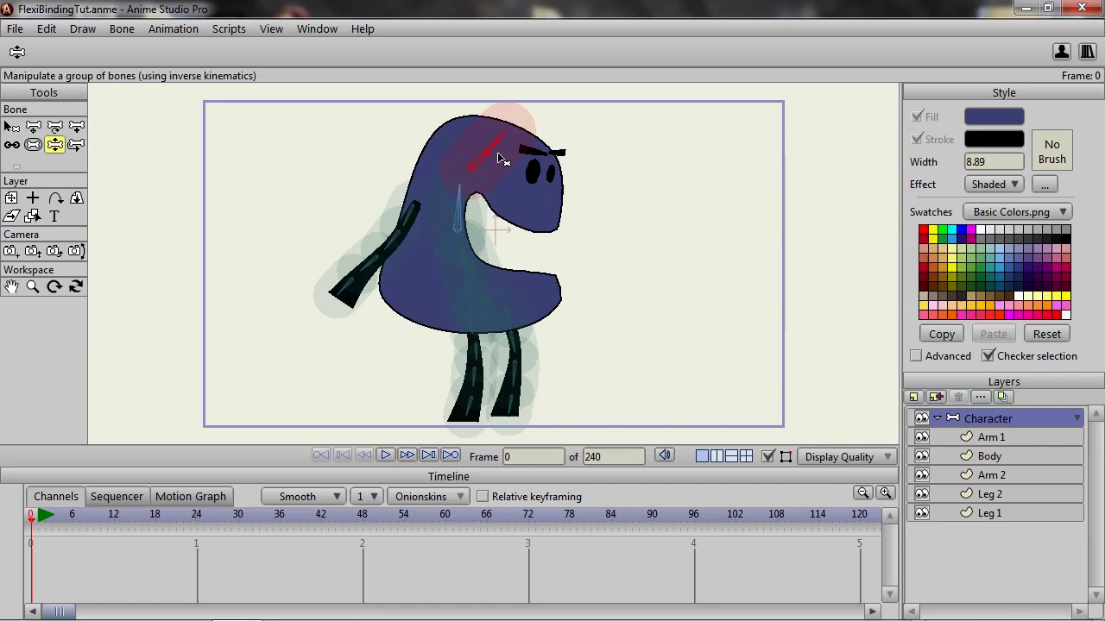
left_click_drag(498, 159, 412, 228)
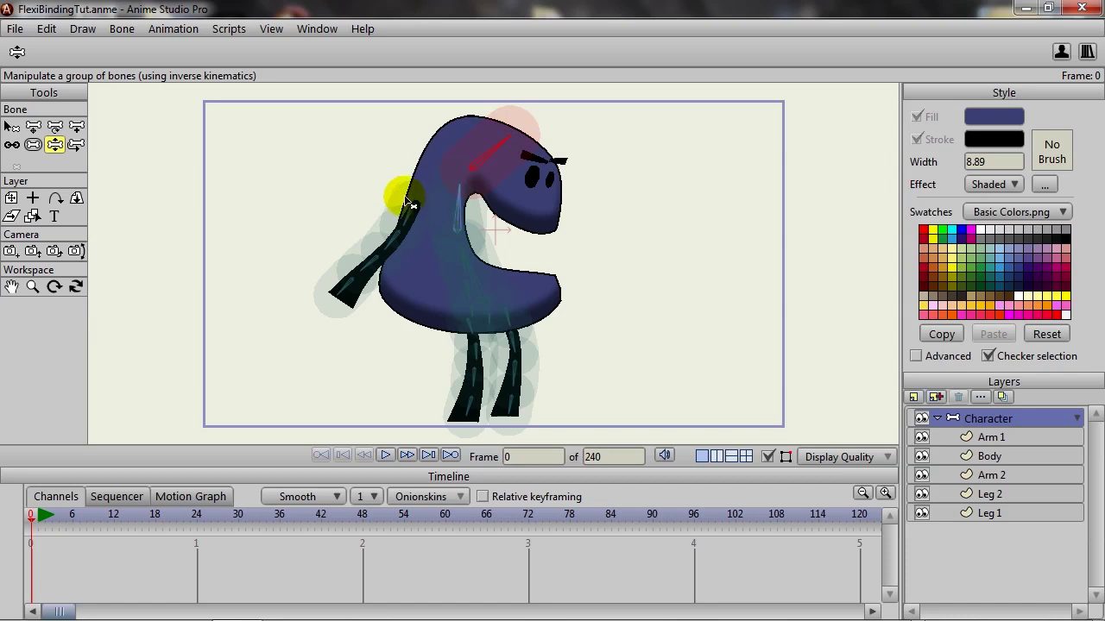
left_click_drag(496, 164, 479, 151)
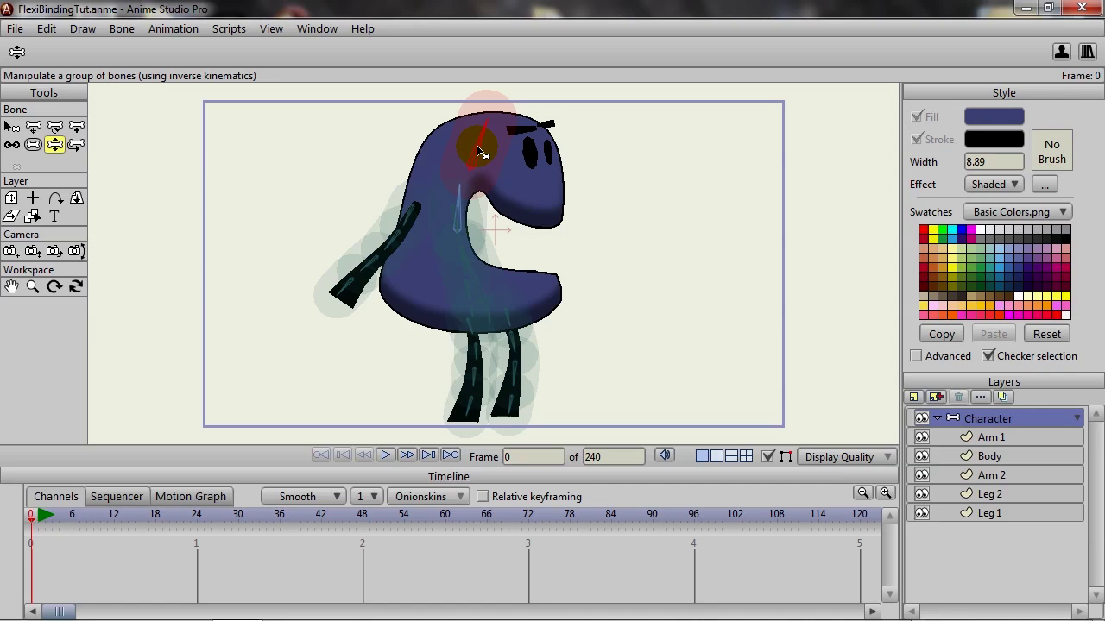
key("ctrl+z")
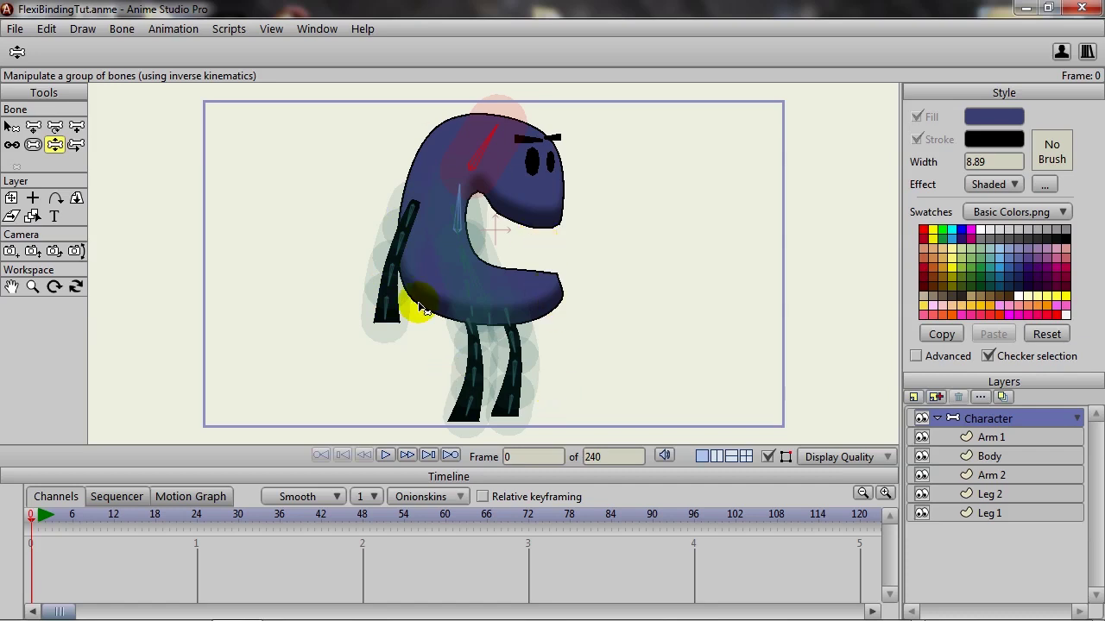
Flexi-bind Arm 1 to the marquee-selected left arm bone via Bone > Use Selected Bones For Flexi-Binding
left_click(11, 127)
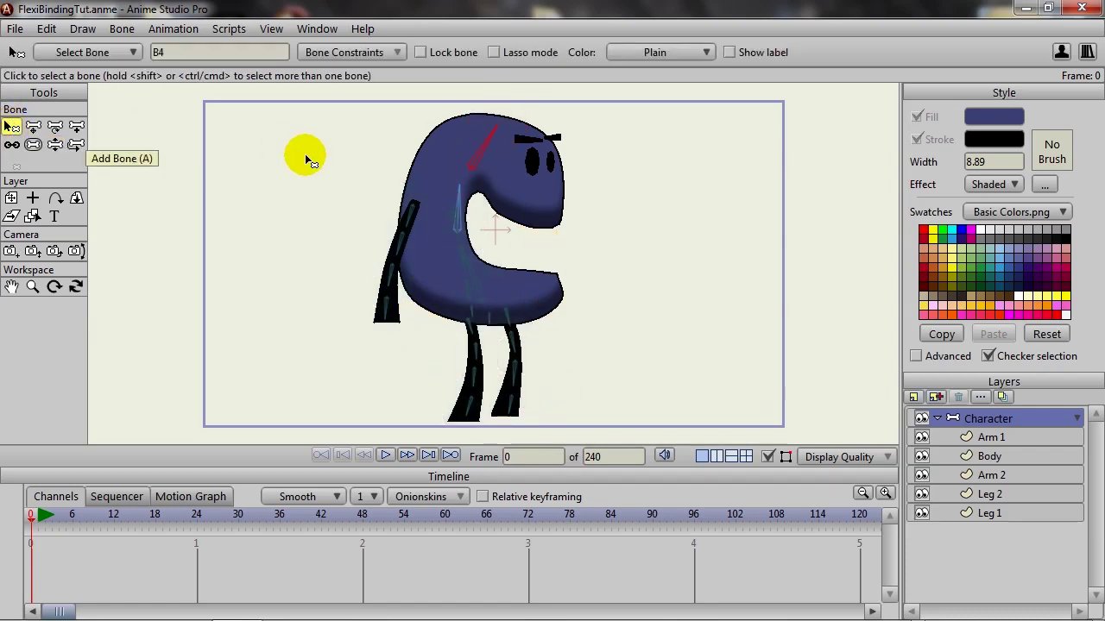
left_click_drag(335, 181, 423, 361)
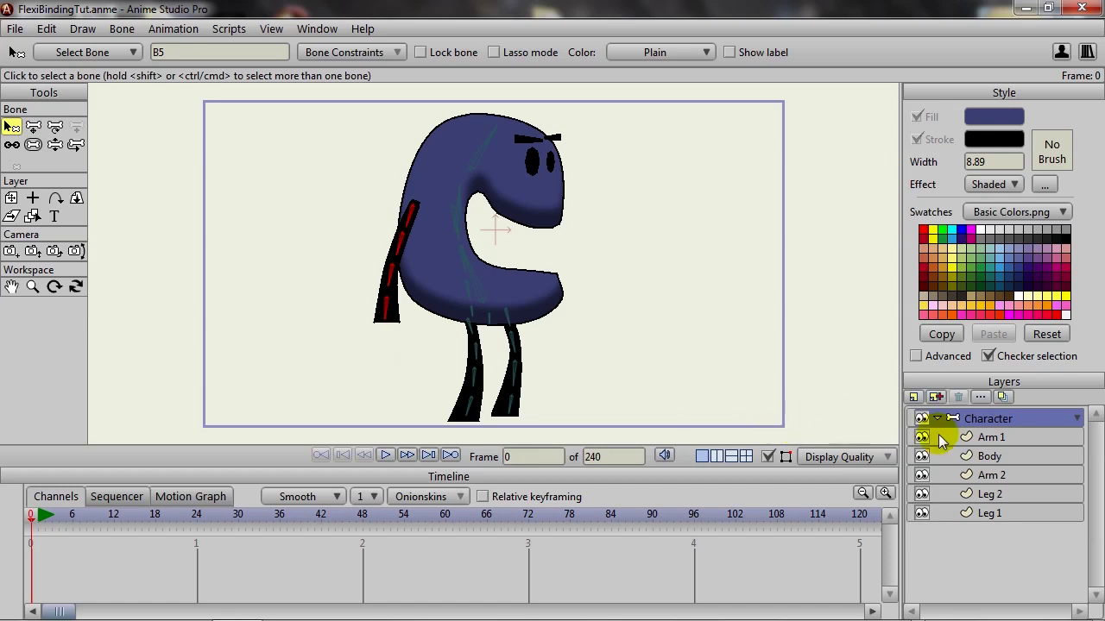
left_click(992, 438)
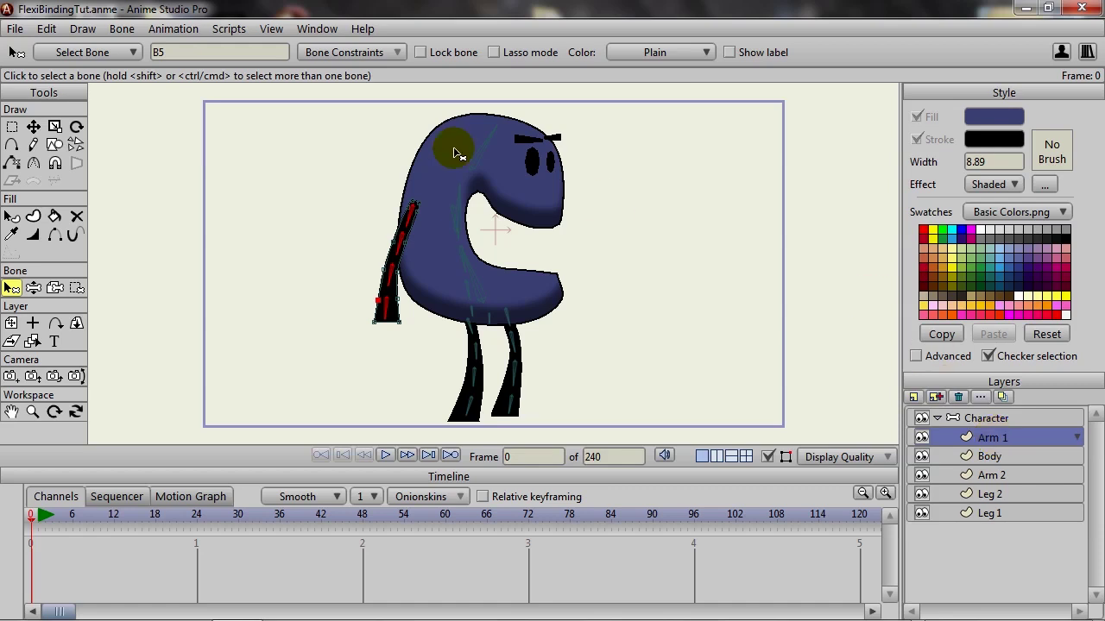
left_click(124, 30)
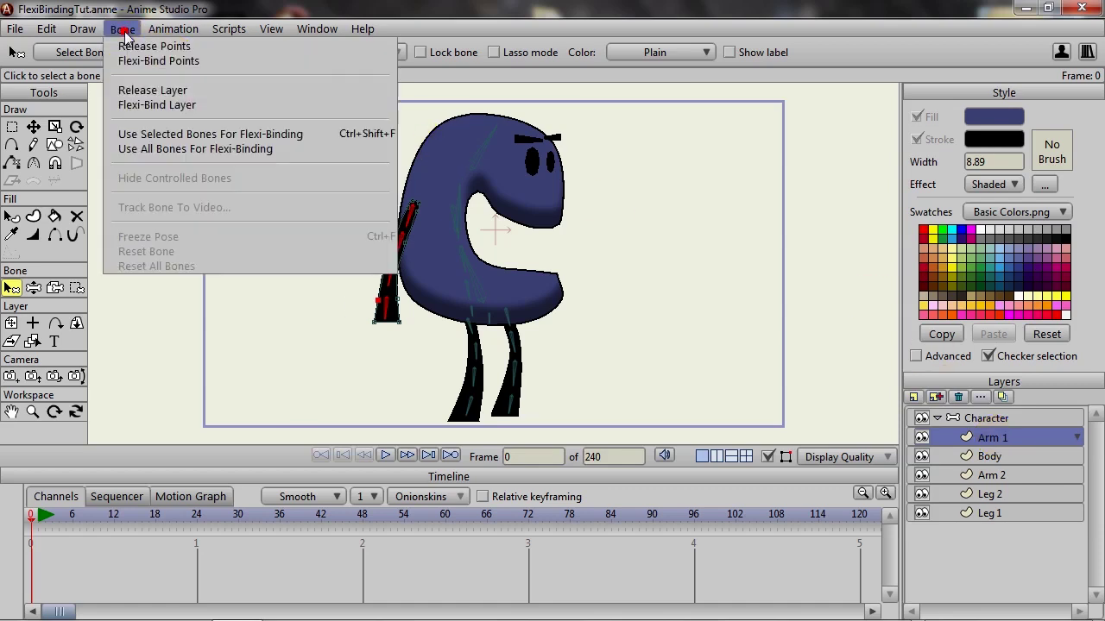
left_click(131, 137)
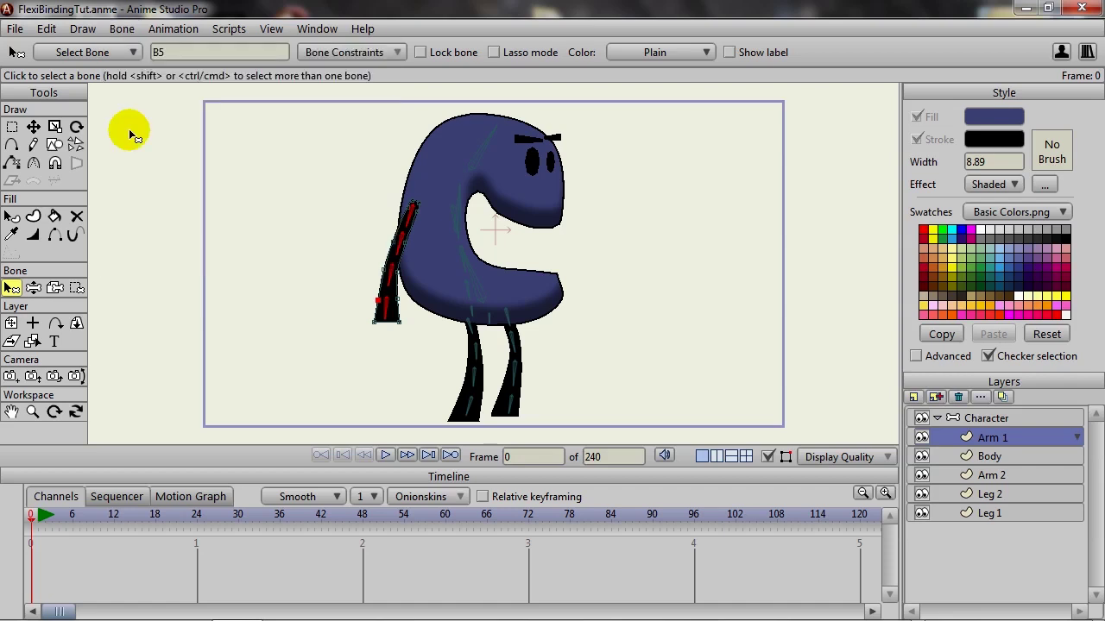
Zoom in on the legs and return to the Character bone layer
scroll(353, 318, "up", 2)
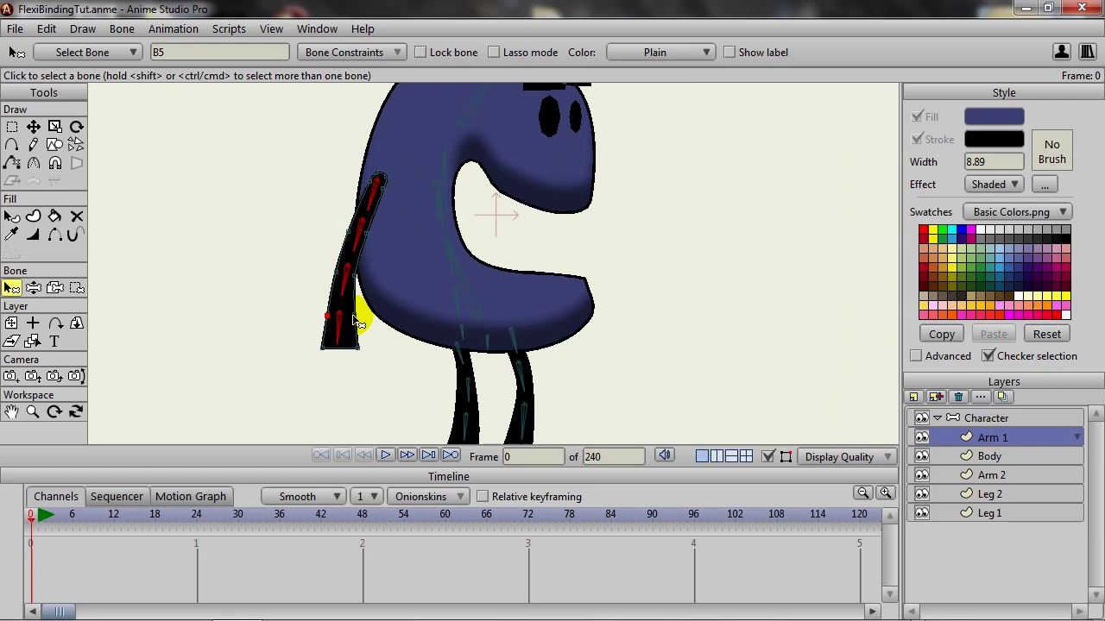
left_click_drag(358, 308, 351, 201)
scroll(347, 232, "up", 2)
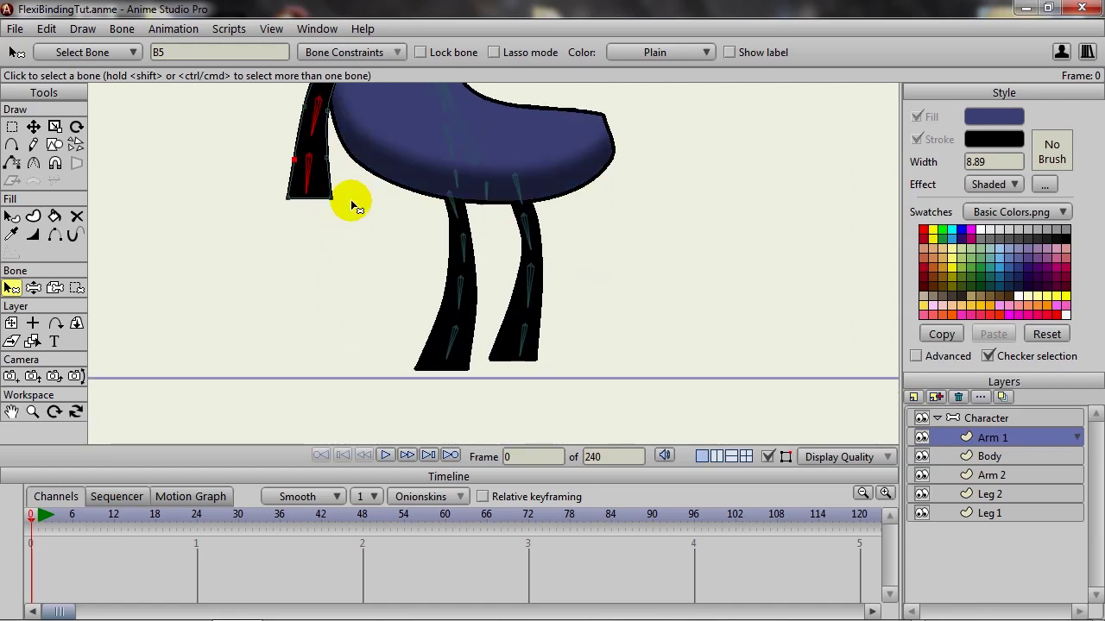
left_click(33, 128)
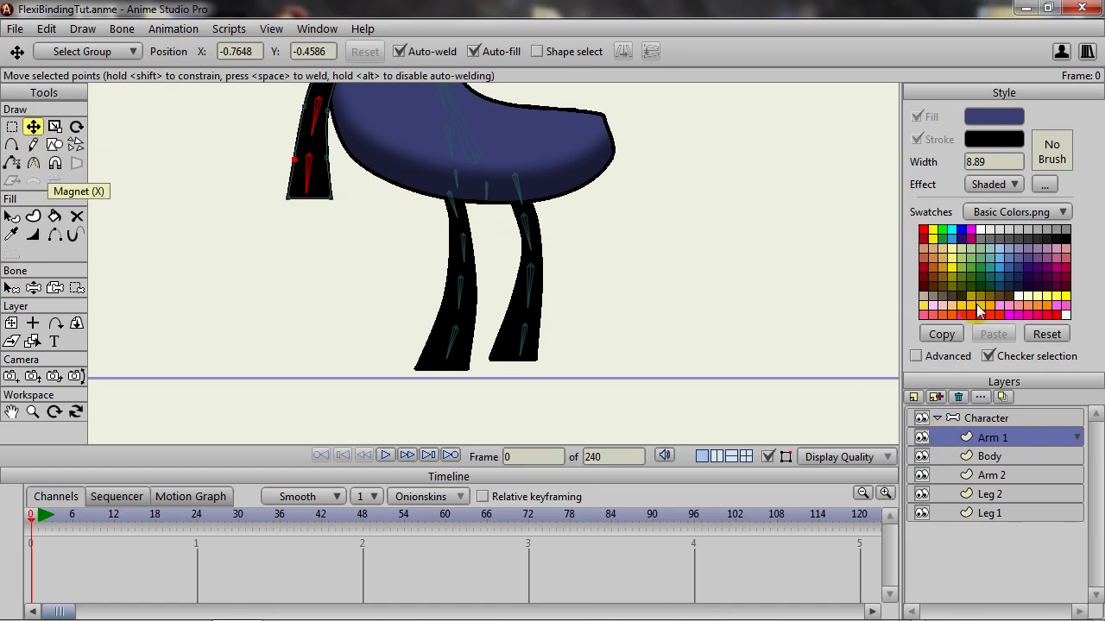
left_click(988, 419)
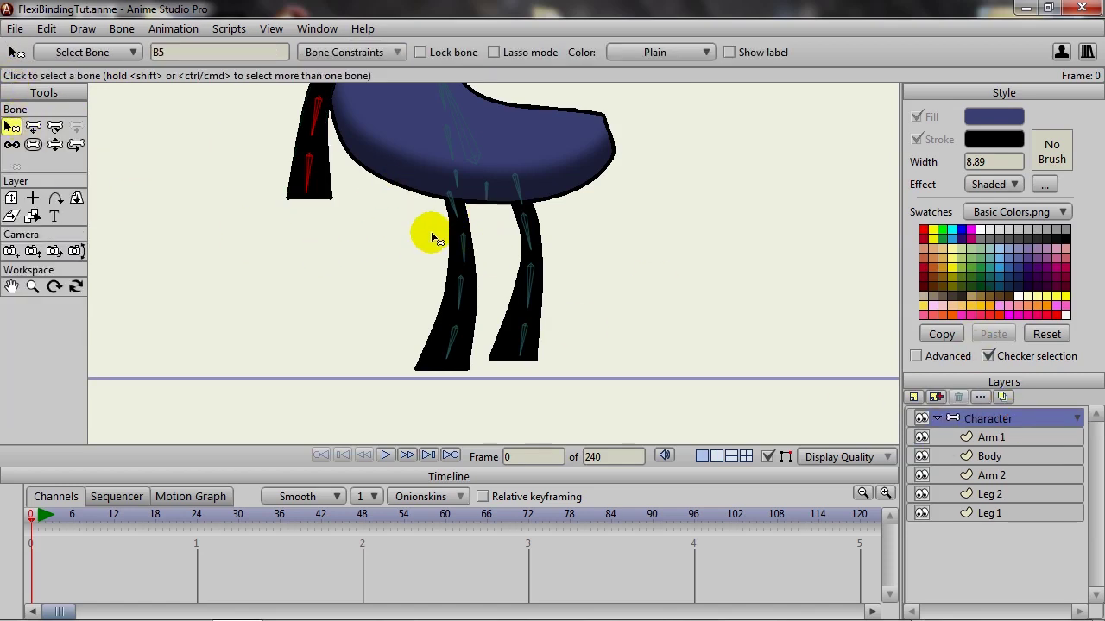
Select the four front-leg bones from B17 down, then activate the Leg 2 layer
left_click(449, 203)
left_click(466, 266, "shift")
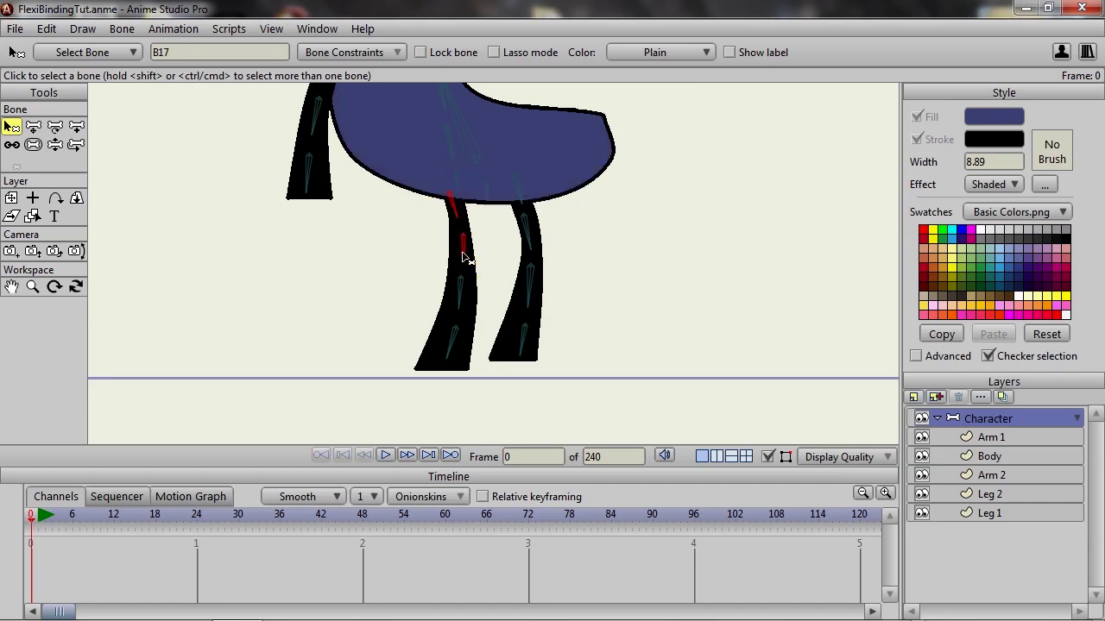
left_click(460, 295, "shift")
left_click(455, 349, "shift")
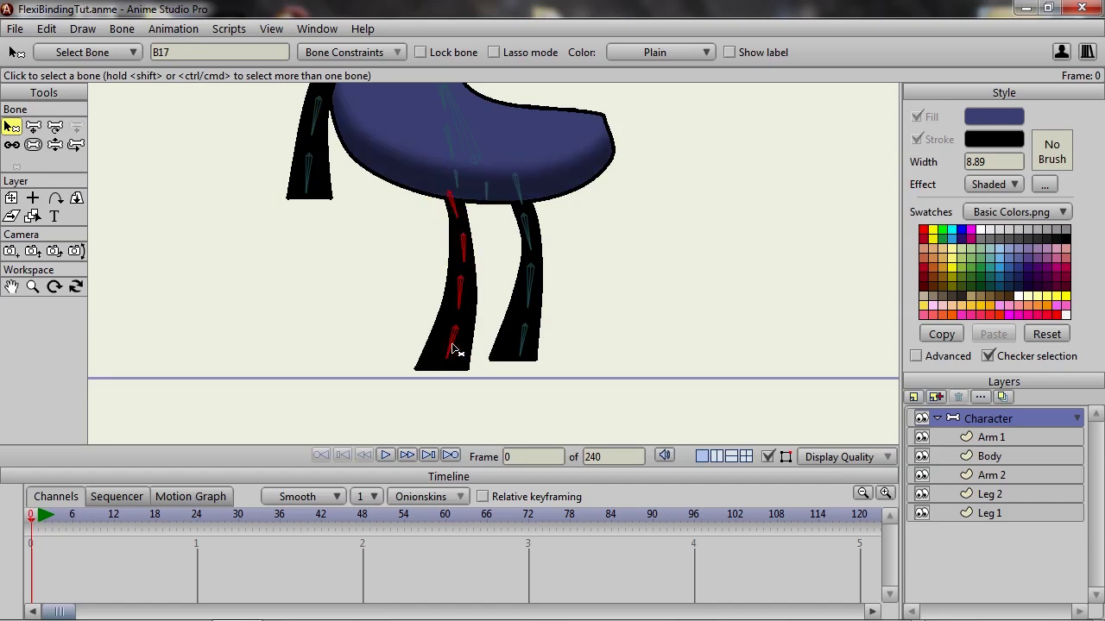
left_click(552, 376)
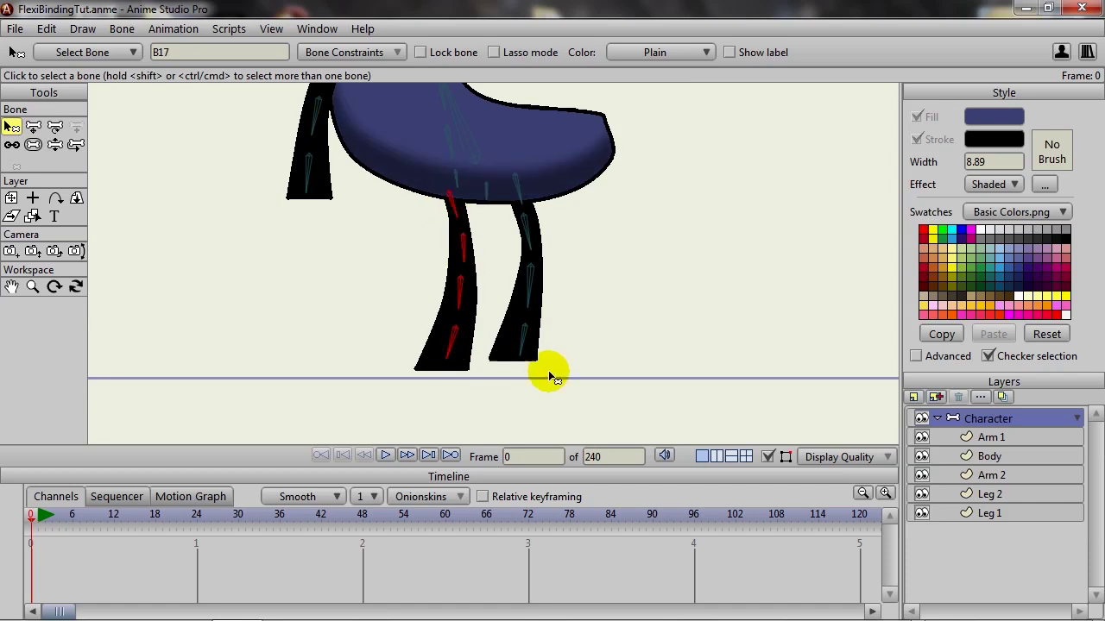
left_click(991, 494)
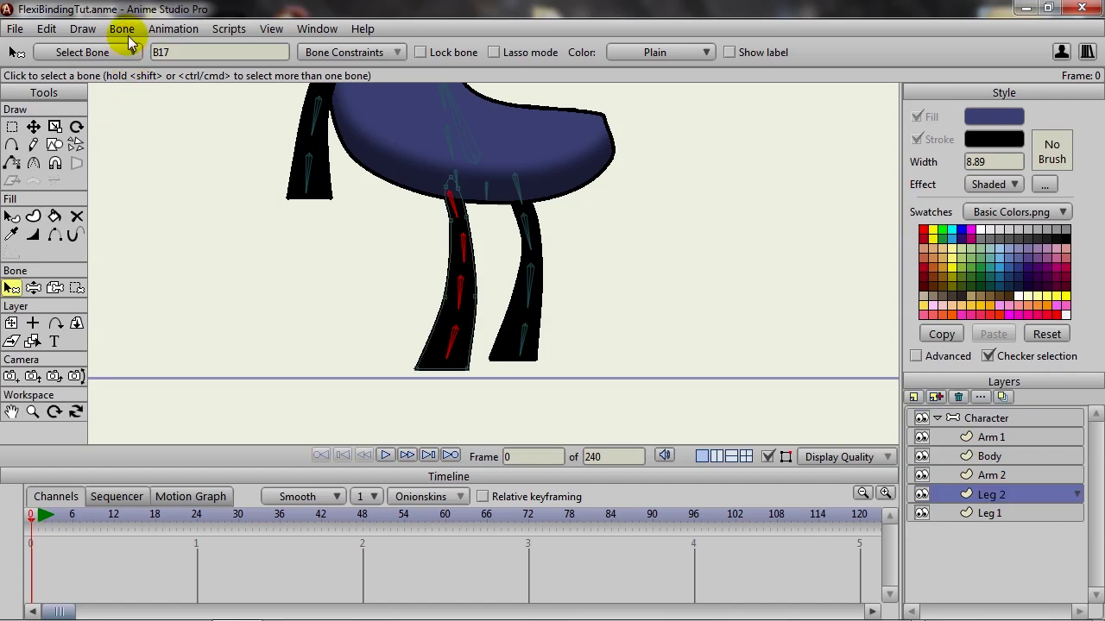
On Leg 1, select the right-hand leg's three bones and pan the whole body into view
left_click(995, 516)
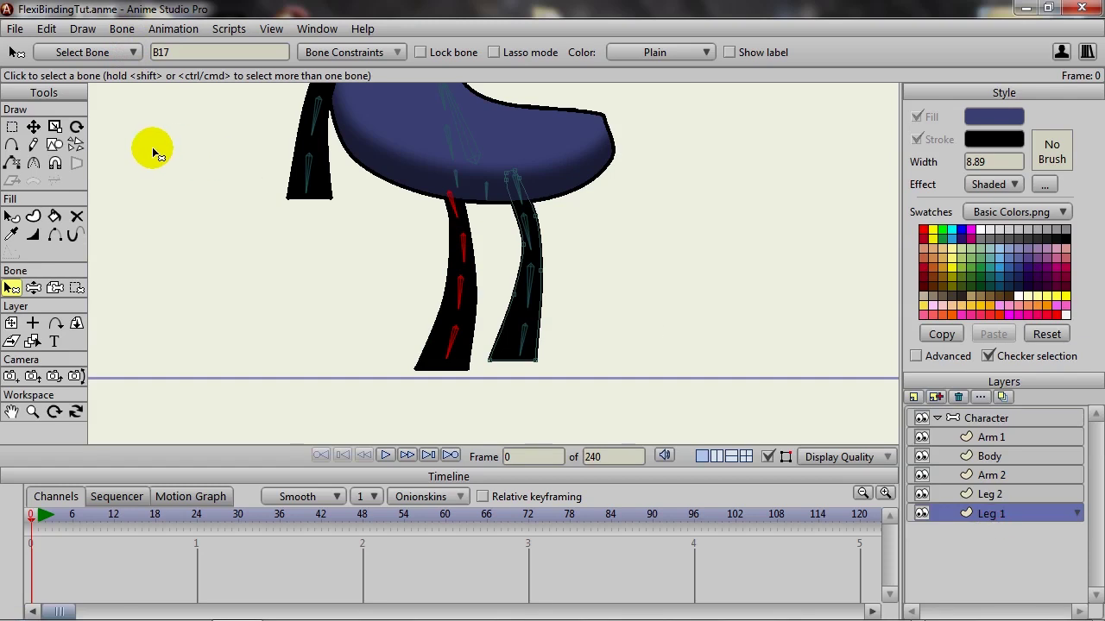
left_click(522, 211)
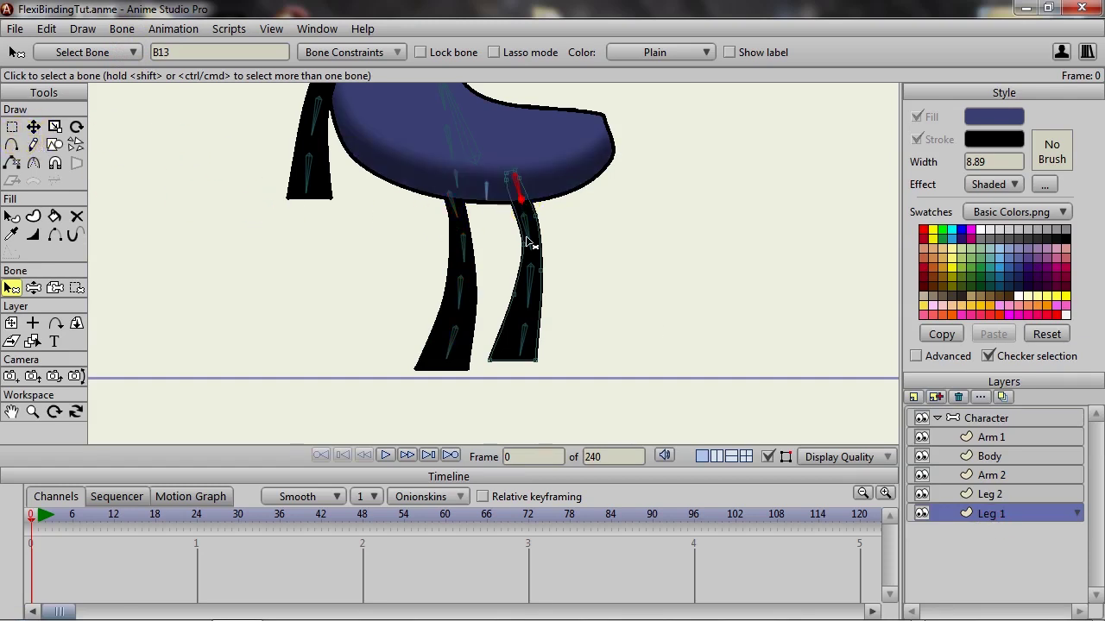
left_click(527, 296, "shift")
left_click(523, 340, "shift")
left_click_drag(587, 153, 592, 320)
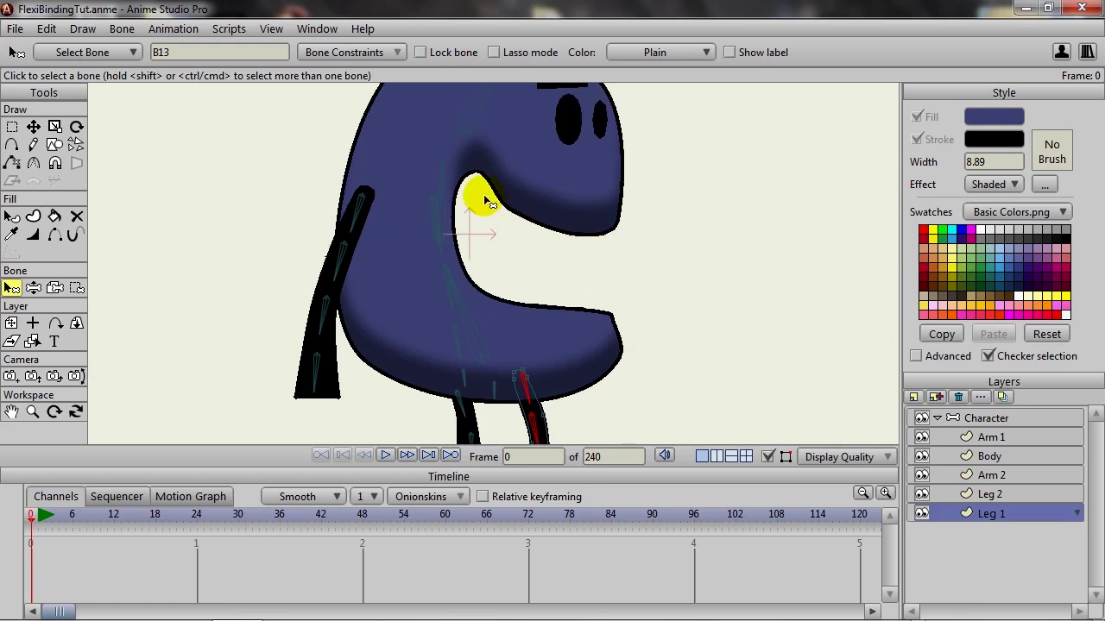
On the Character layer, select the hidden arm's four bones from B9 down, then activate Arm 2
left_click(984, 418)
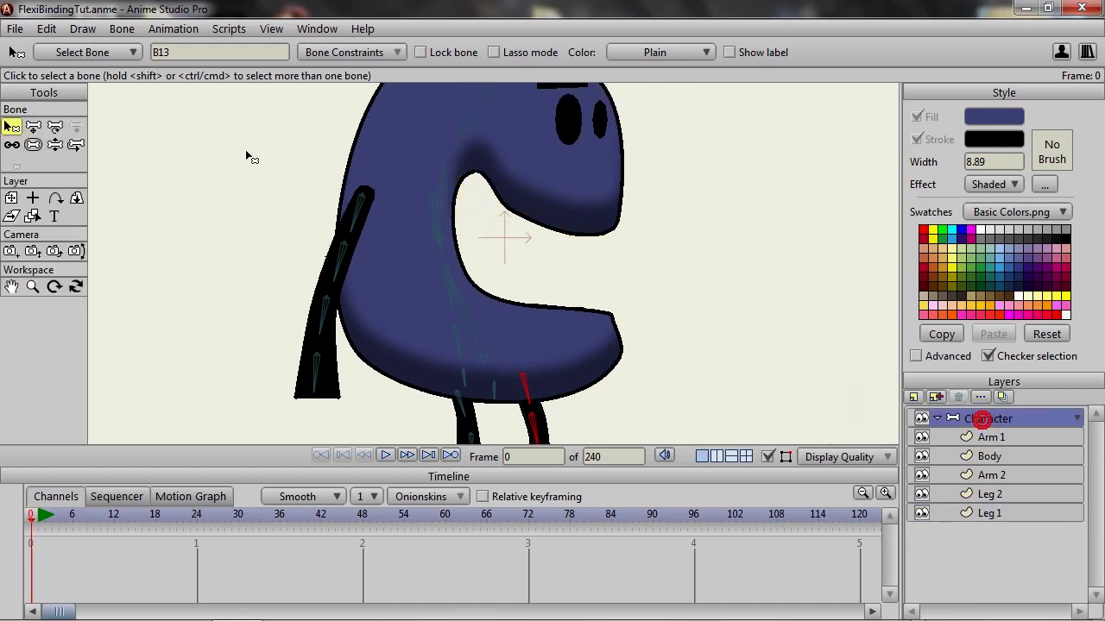
left_click(434, 212)
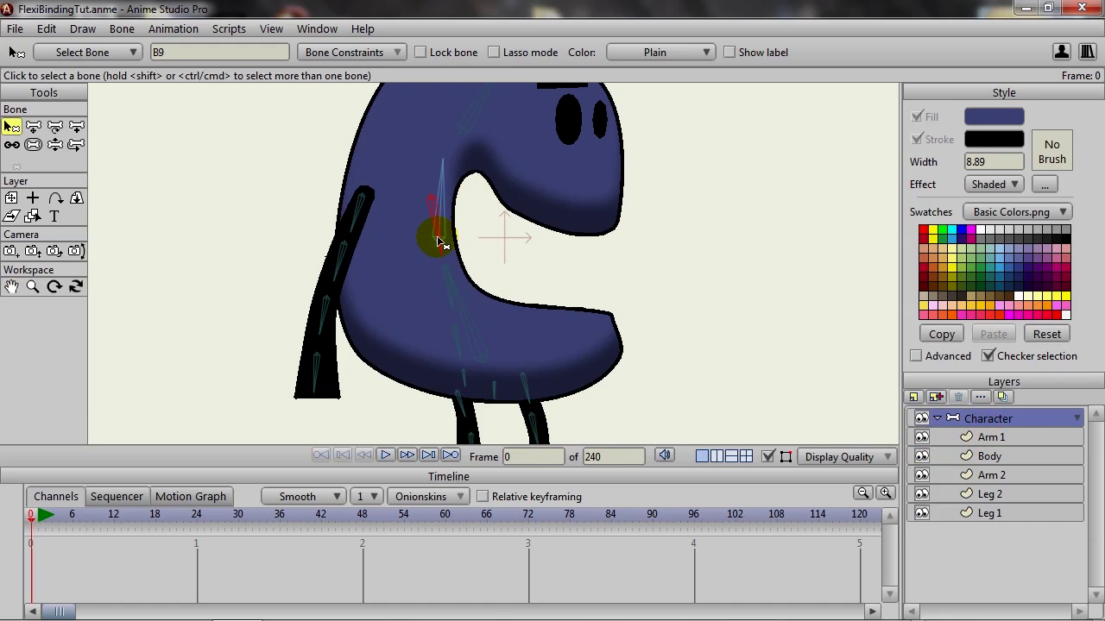
left_click(443, 271, "shift")
left_click(459, 336, "shift")
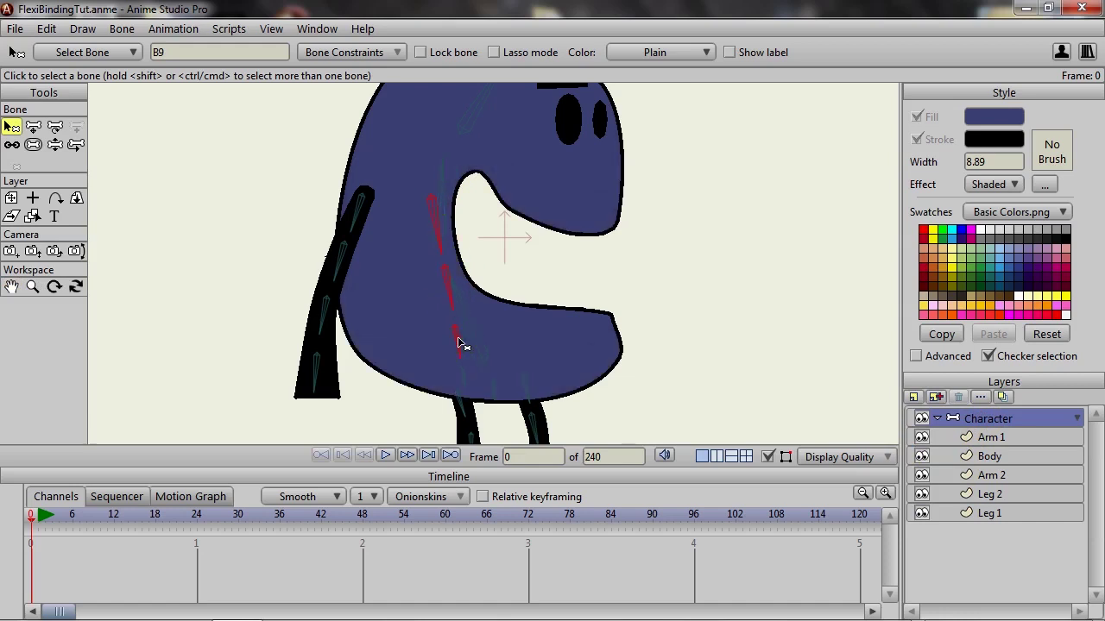
left_click(466, 388, "shift")
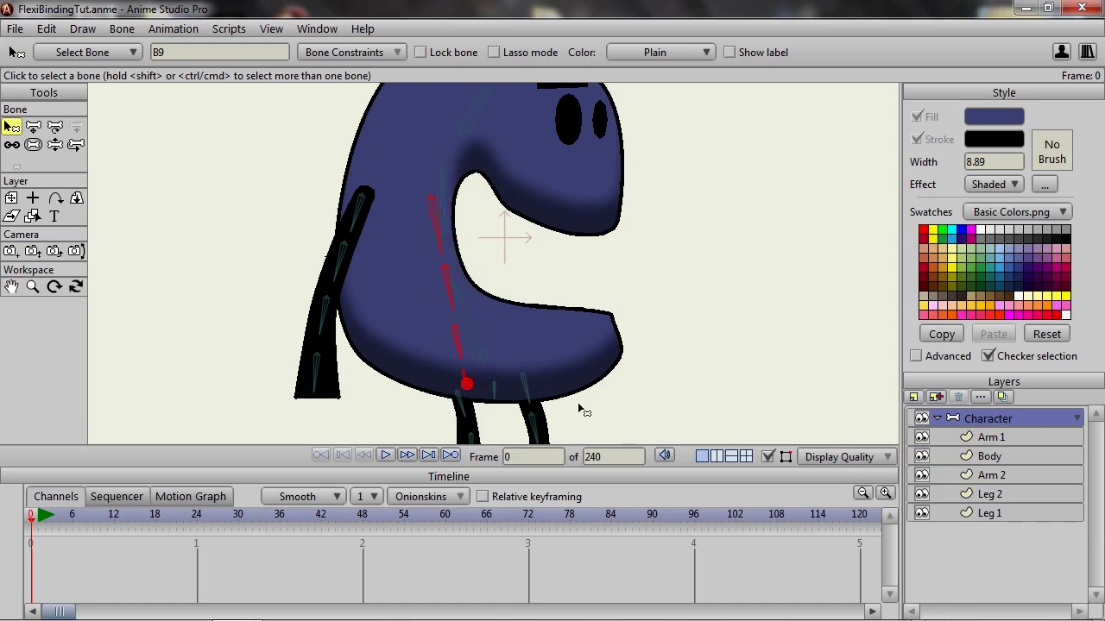
left_click(1002, 476)
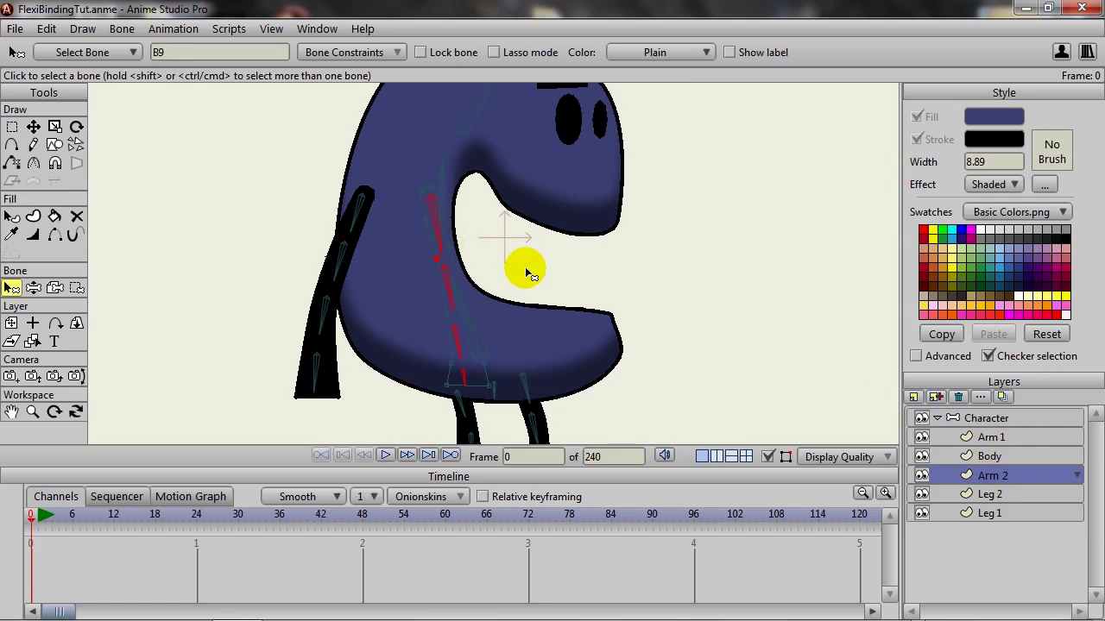
Activate the Body layer, select head bone B4, both spine bones and B1, then zoom out
left_click(1018, 457)
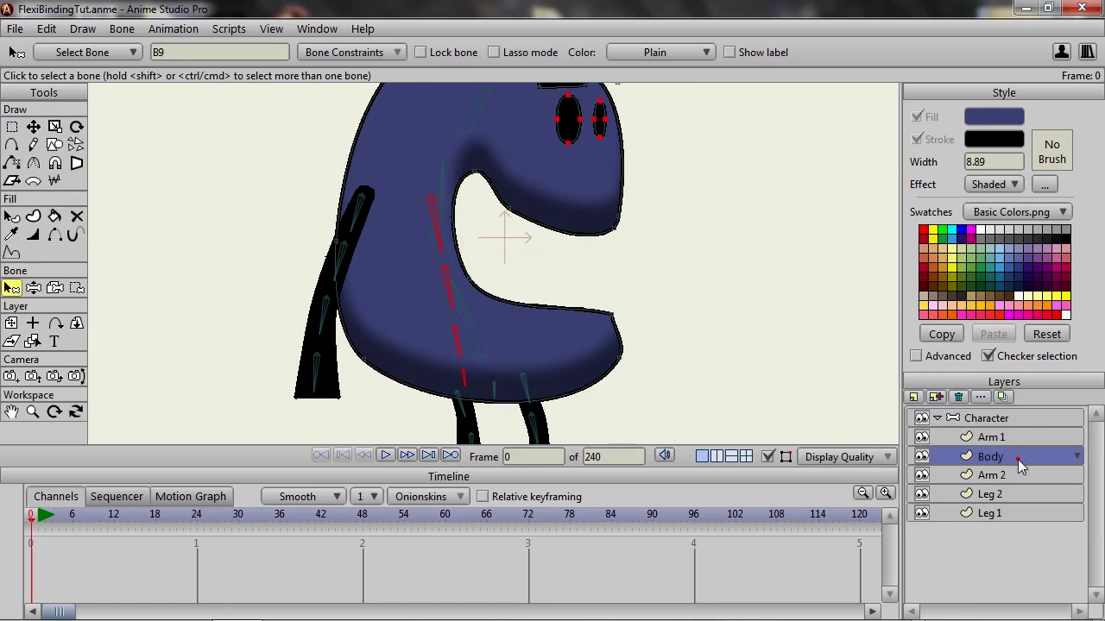
left_click(489, 130)
left_click(453, 207, "shift")
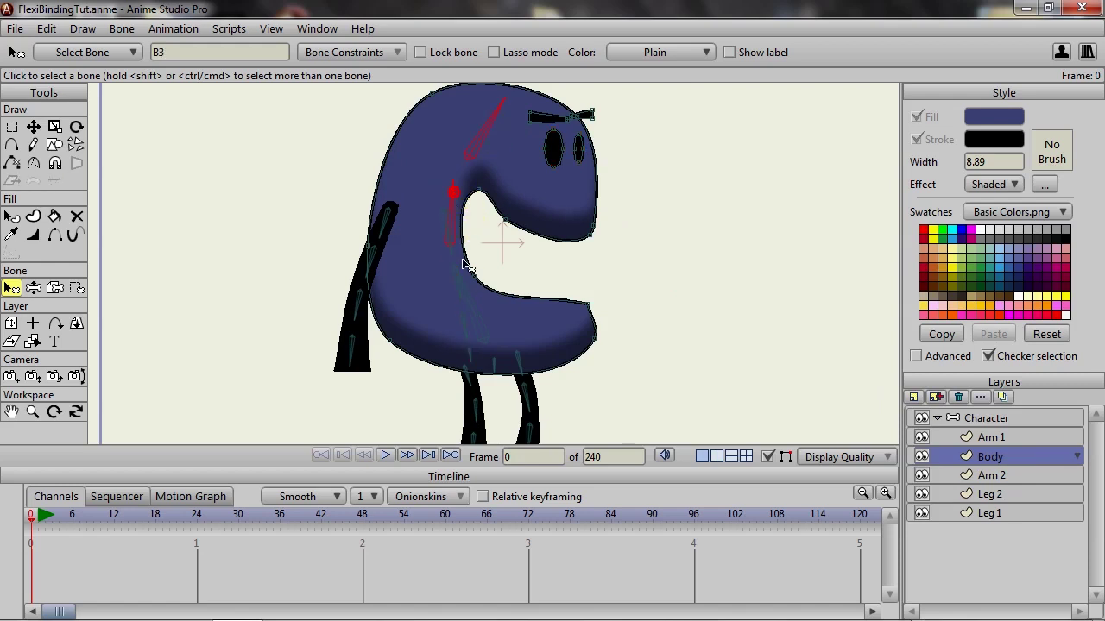
left_click(466, 302, "shift")
left_click(497, 371, "shift")
scroll(645, 354, "down", 1)
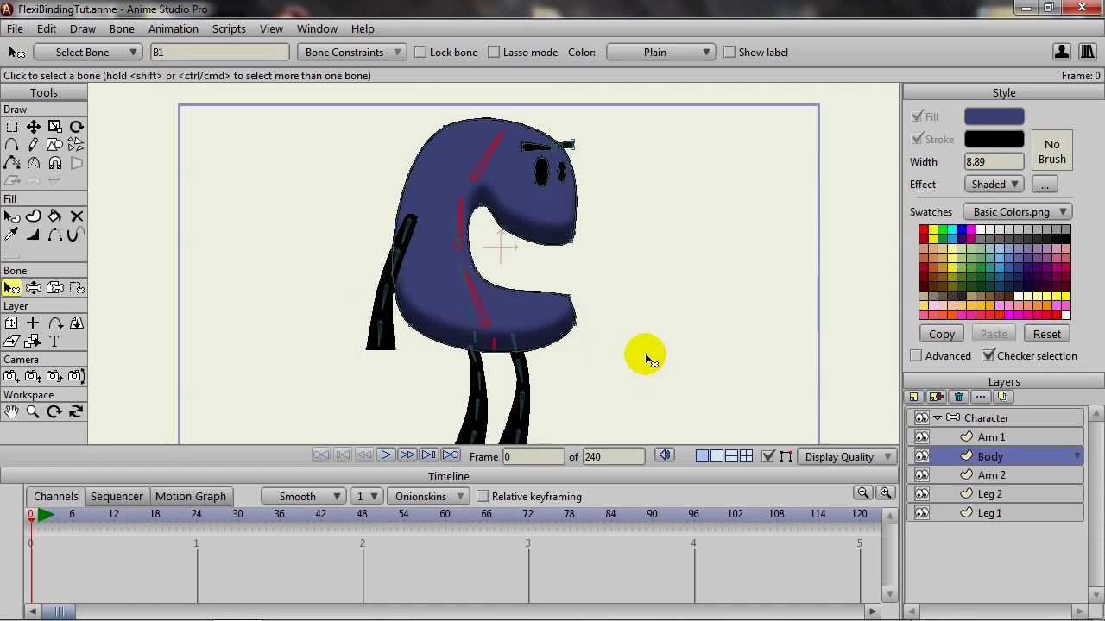
scroll(645, 354, "down", 1)
scroll(644, 354, "up", 1)
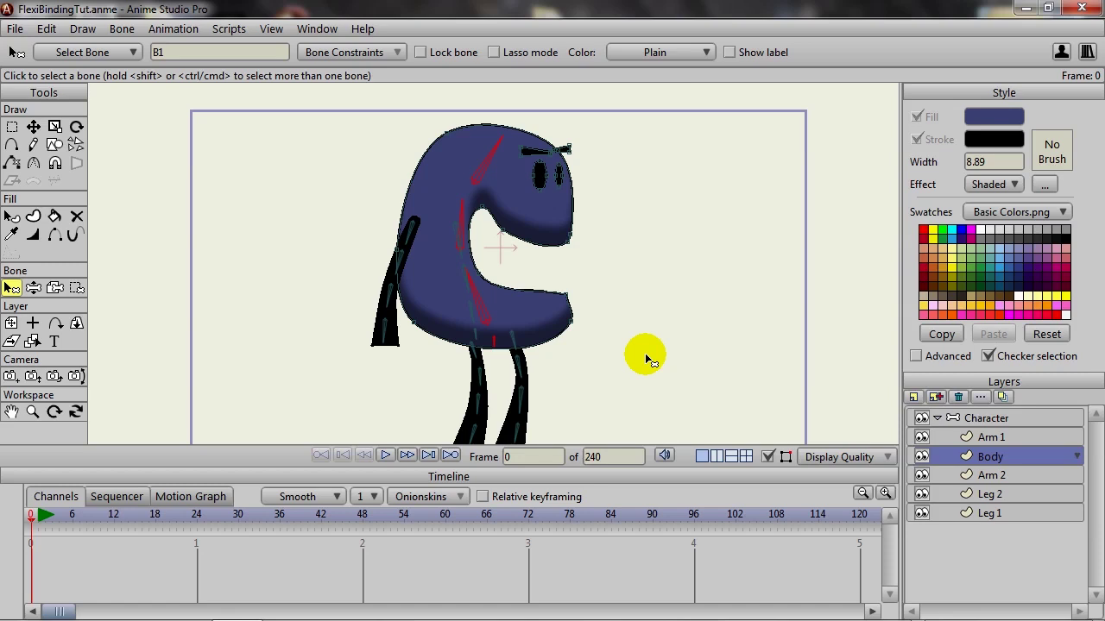
With Manipulate Bones on the Character layer, bend the left arm forward and tilt the head
left_click(980, 420)
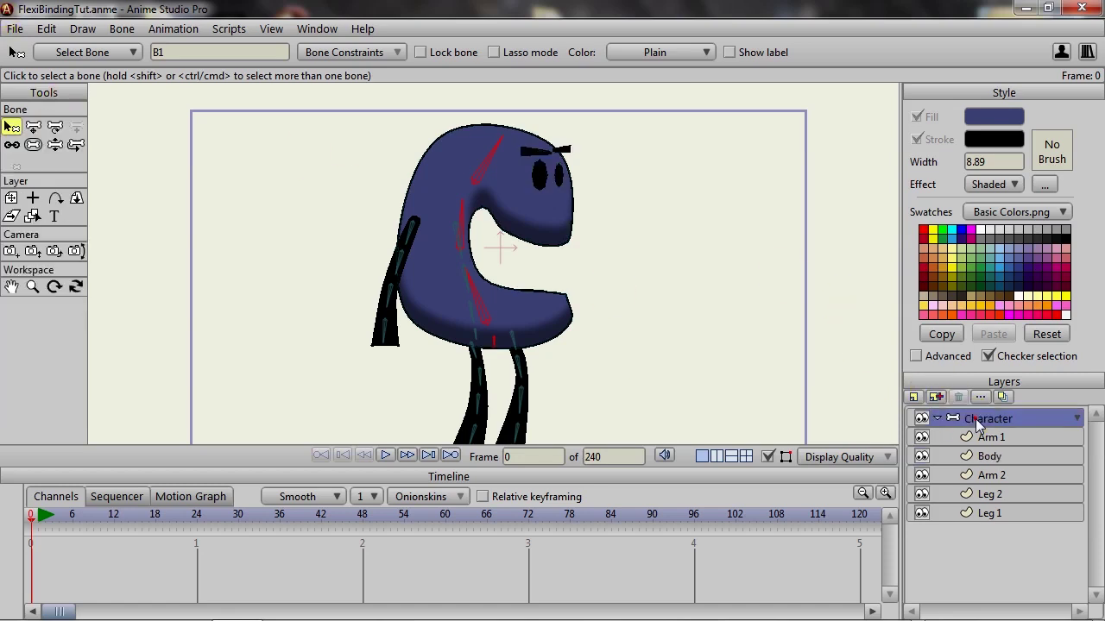
left_click(55, 146)
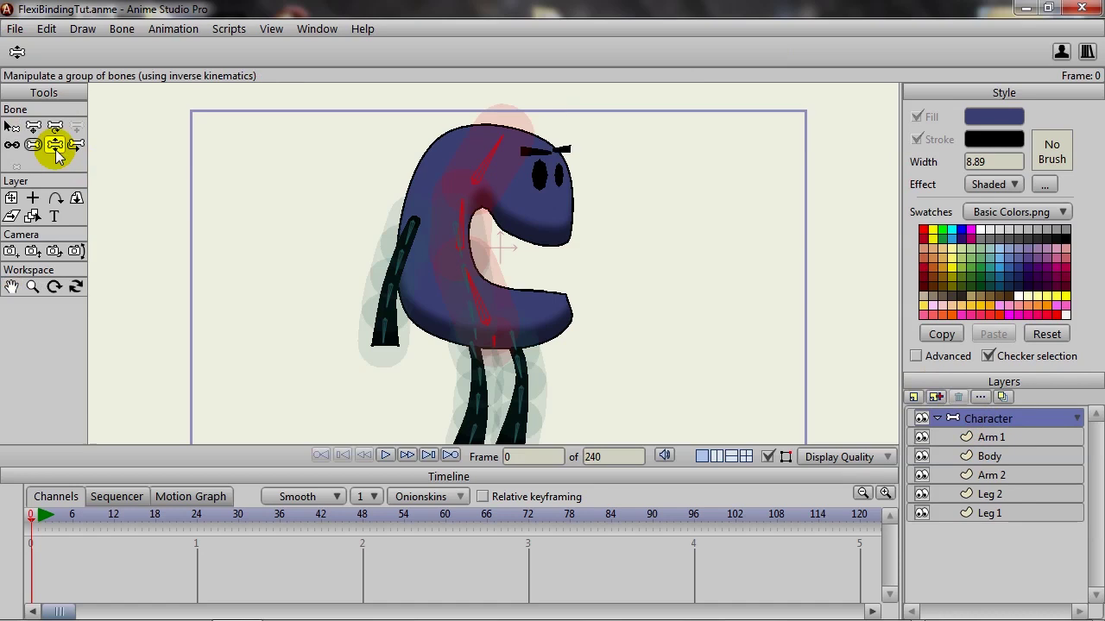
left_click_drag(387, 349, 177, 609)
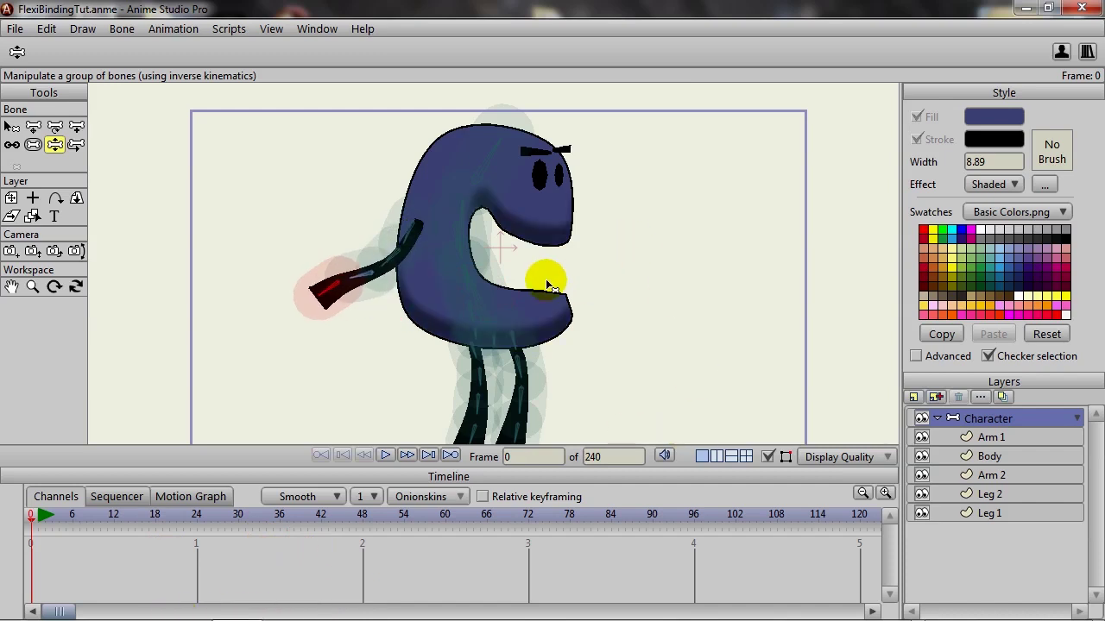
left_click_drag(475, 163, 487, 169)
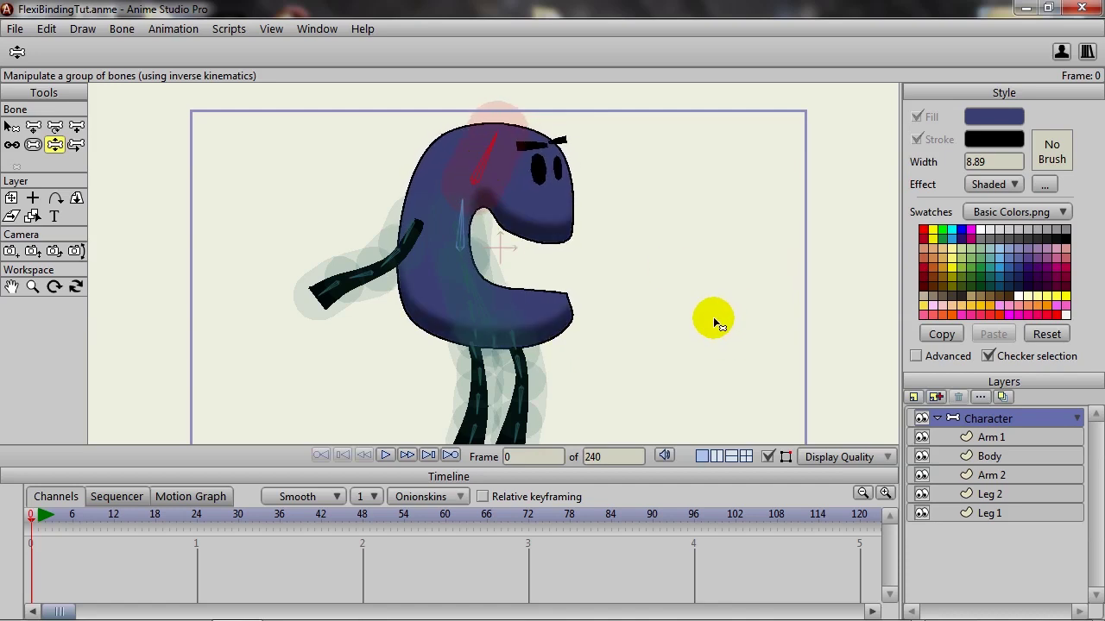
Bend the right leg outward, swing the left leg left, and raise the back arm up-right
left_click_drag(710, 313, 702, 245)
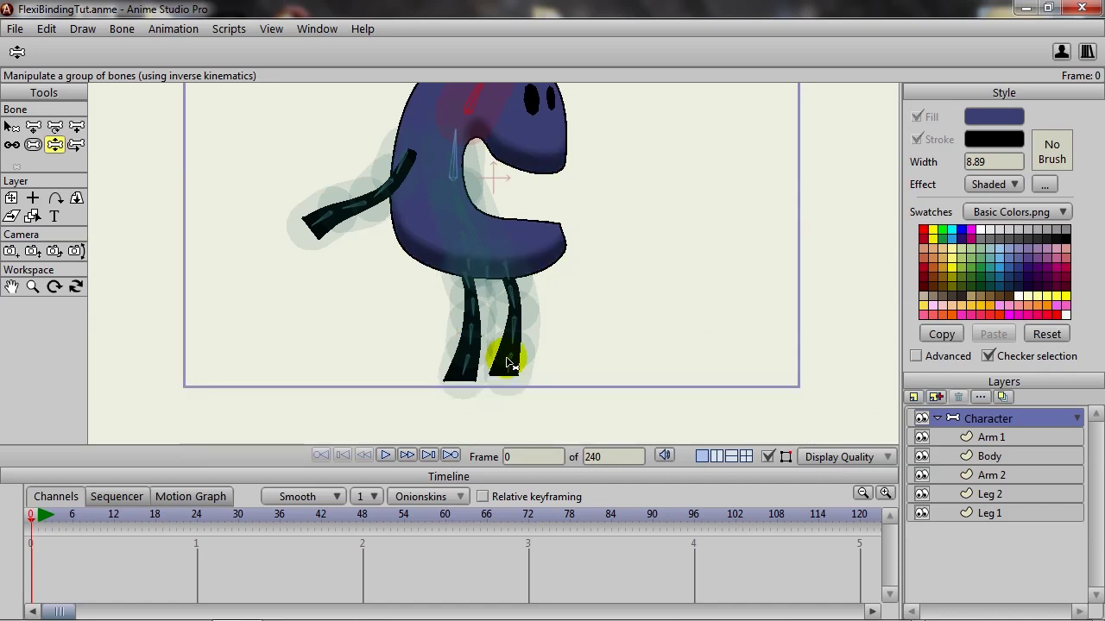
left_click_drag(510, 363, 573, 414)
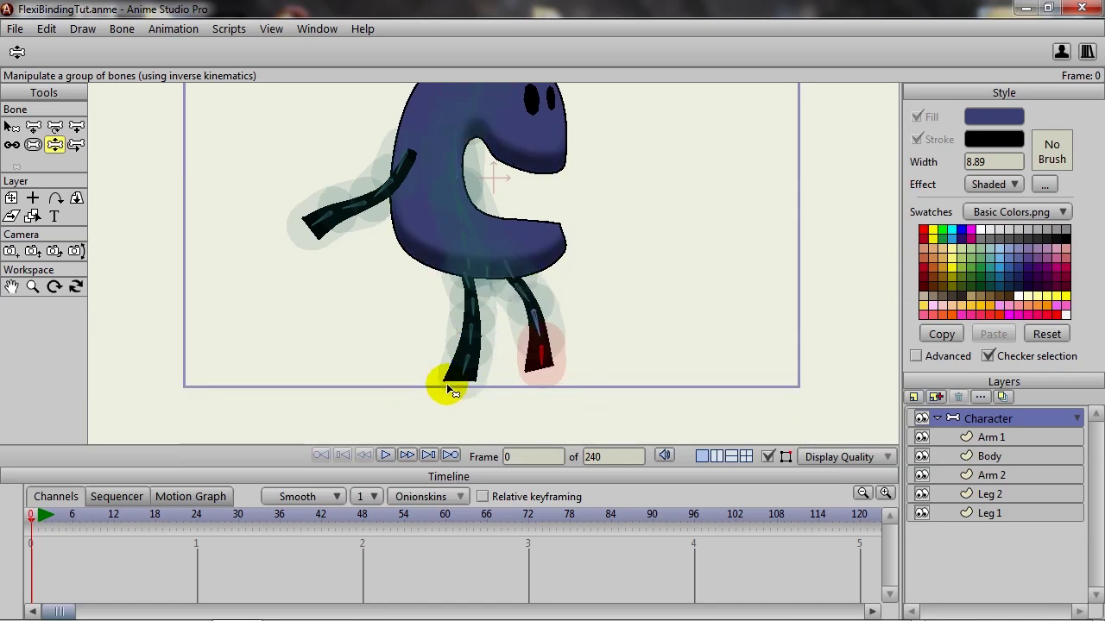
left_click_drag(444, 380, 407, 304)
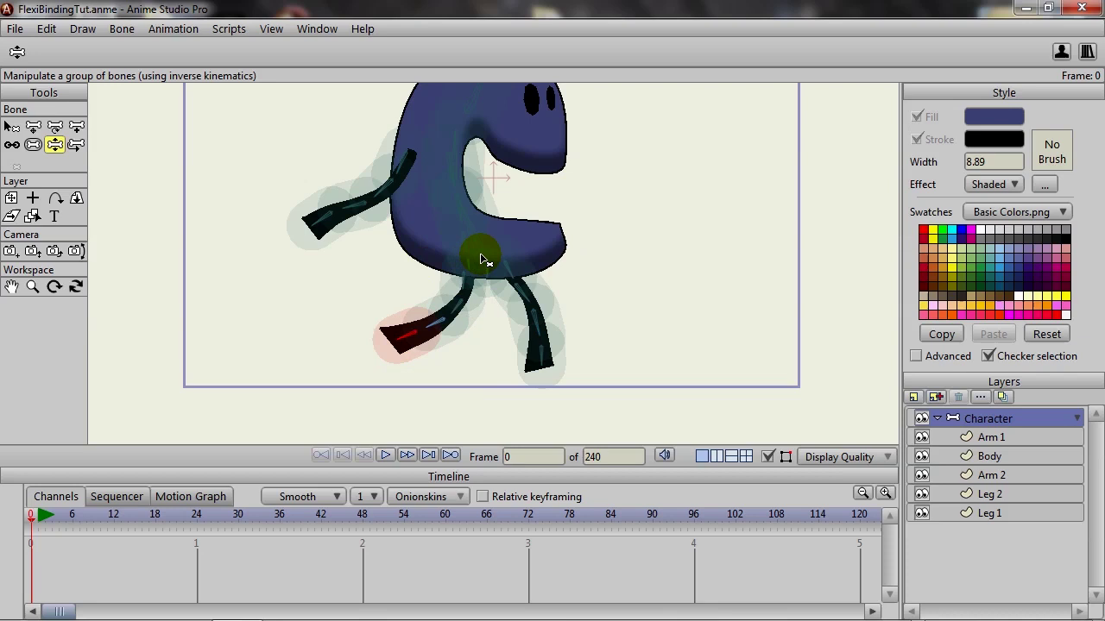
left_click_drag(468, 262, 562, 202)
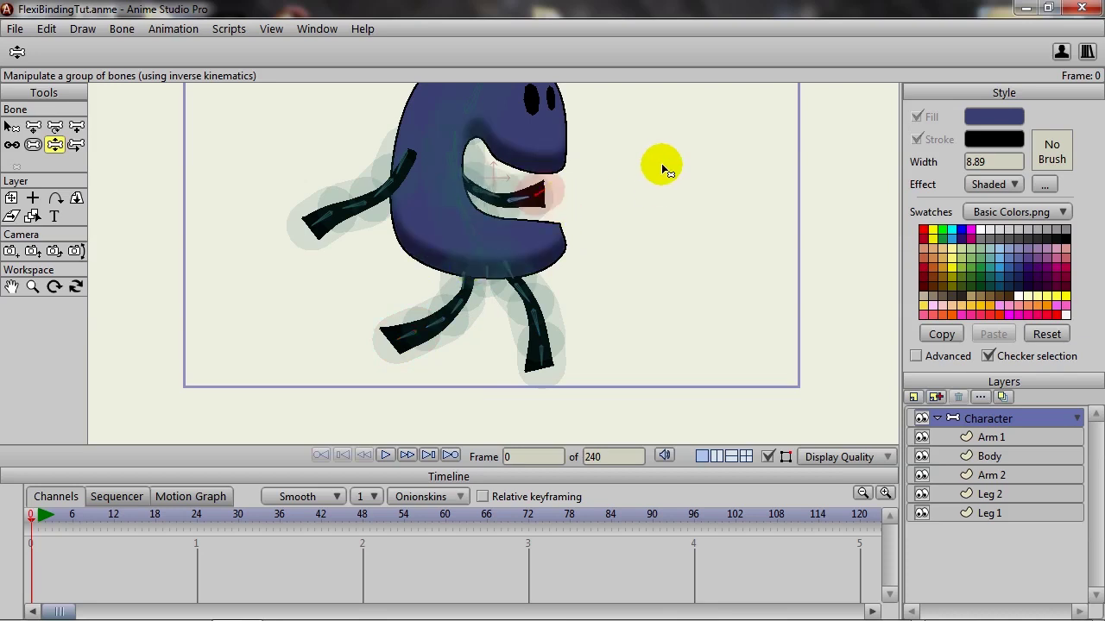
left_click_drag(662, 163, 606, 212)
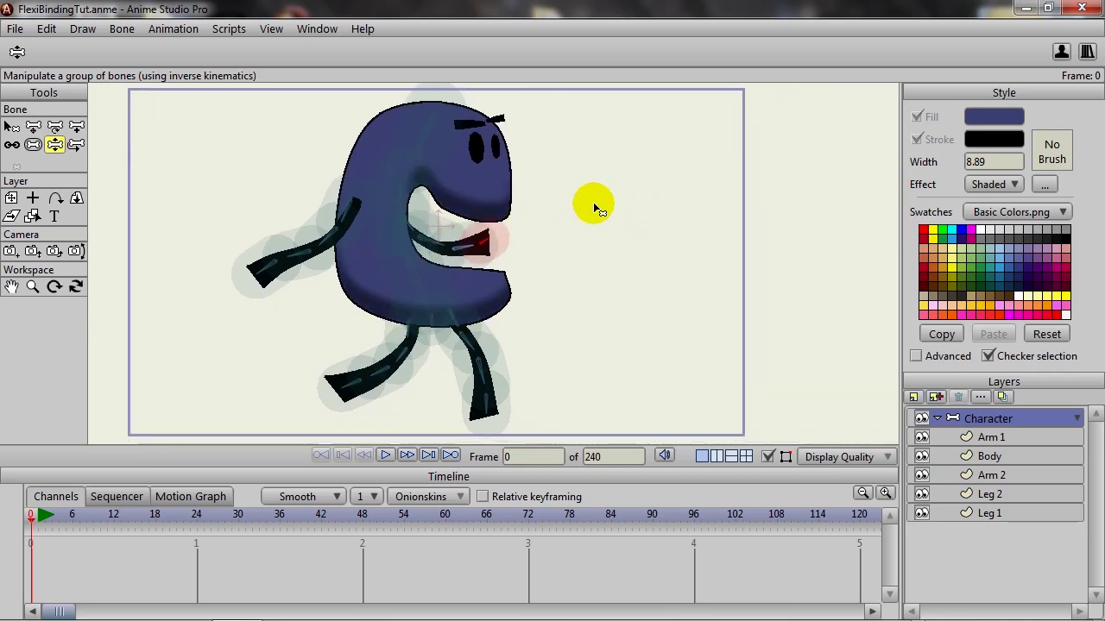
At frame 1, pose a stride: left arm raised, legs spread, Arm 2 pulled left, head tilted
key("ctrl+Right")
left_click_drag(333, 308, 466, 238)
left_click_drag(403, 382, 317, 429)
left_click_drag(453, 421, 576, 468)
left_click_drag(416, 298, 302, 277)
mouse_move(431, 135)
left_mouse_down()
mouse_move(419, 129)
mouse_move(426, 146)
left_mouse_up()
At frame 12, cross the legs, move the arm and tilt the head forward, then scrub to preview
key("ctrl+Right")
key("ctrl+Right")
key("ctrl+Right")
key("ctrl+Right")
key("ctrl+Right")
key("ctrl+Right")
key("ctrl+Right")
key("ctrl+Right")
key("ctrl+Right")
key("ctrl+Right")
key("ctrl+Right")
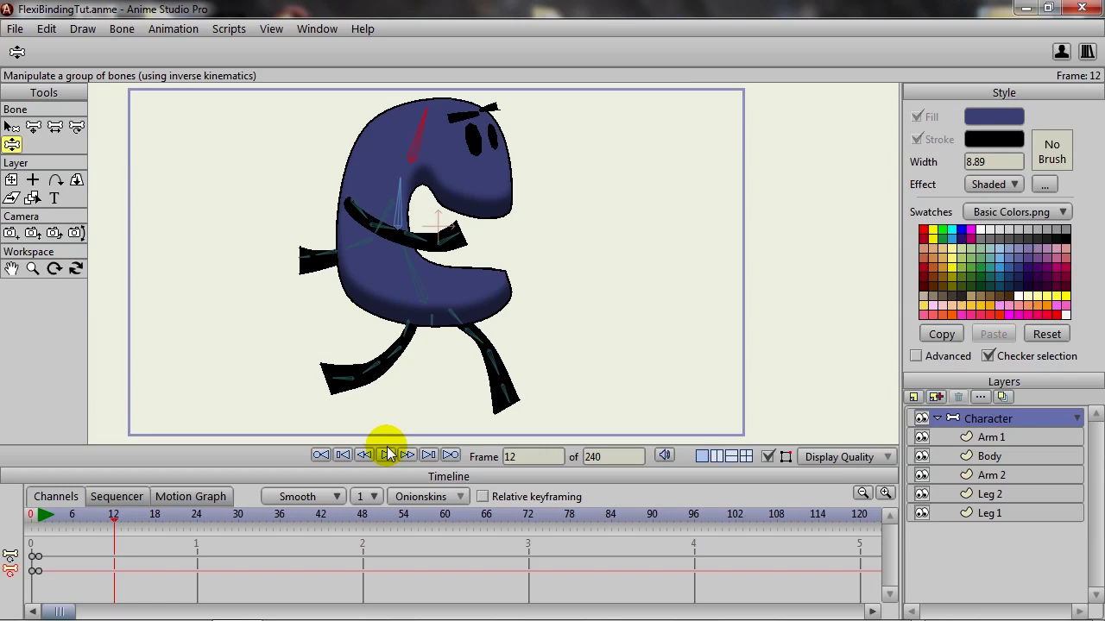
left_click_drag(329, 382, 357, 337)
left_click_drag(449, 231, 494, 241)
left_click_drag(464, 135, 422, 149)
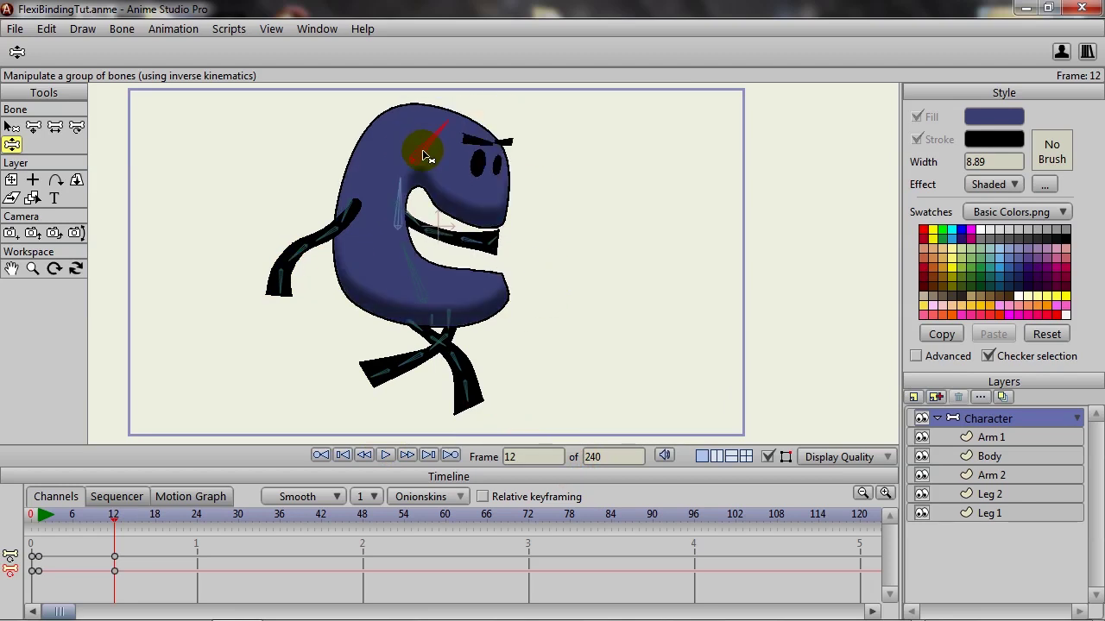
key("ctrl+Left")
key("ctrl+Left")
key("ctrl+Left")
key("ctrl+Left")
key("ctrl+Left")
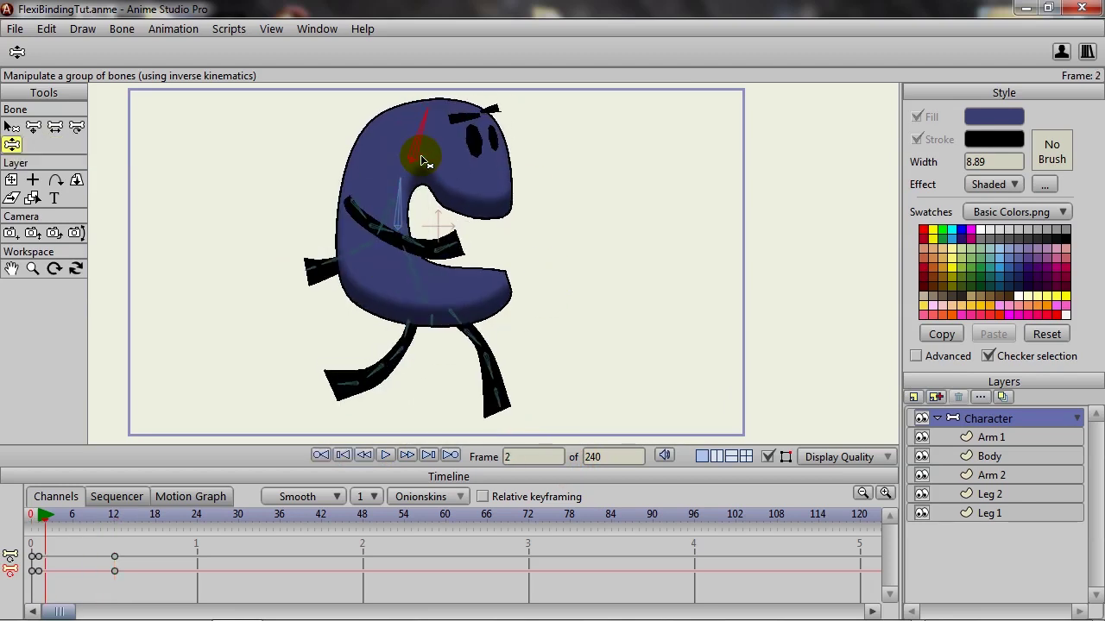
key("ctrl+Right")
key("ctrl+Right")
key("ctrl+Right")
key("ctrl+Right")
key("ctrl+Right")
key("ctrl+Right")
key("ctrl+Right")
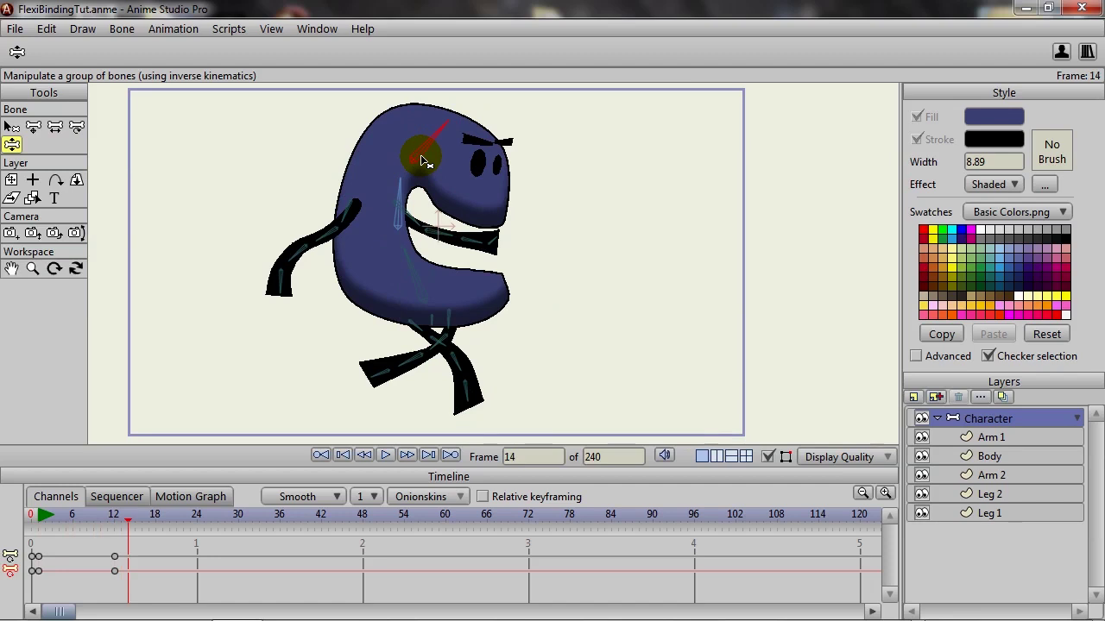